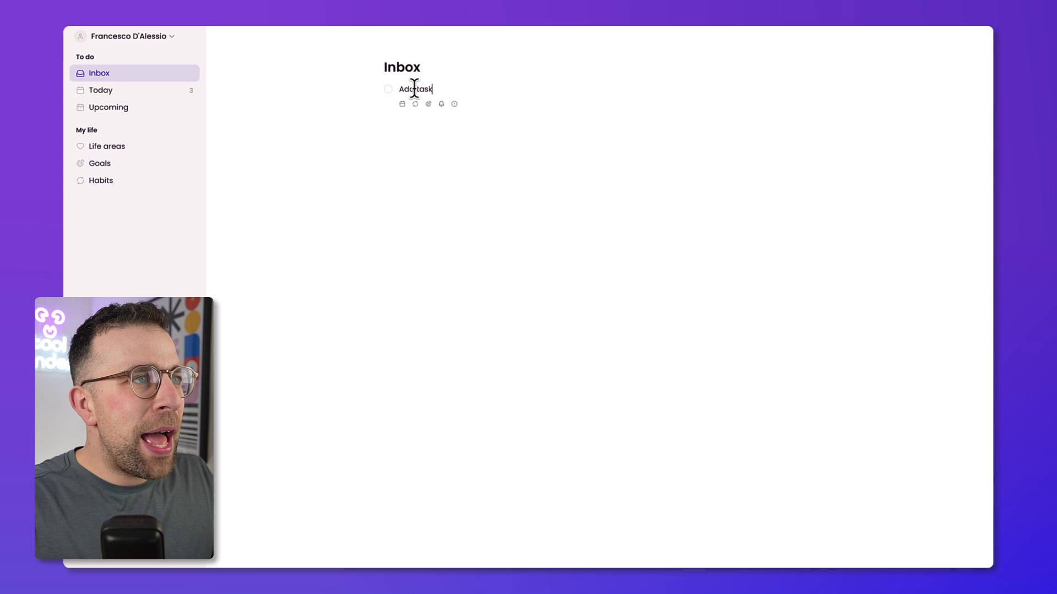
# Step: Commit the Add task item to the Inbox and give it High priority
pyautogui.press('Return')
pyautogui.click(443, 92)
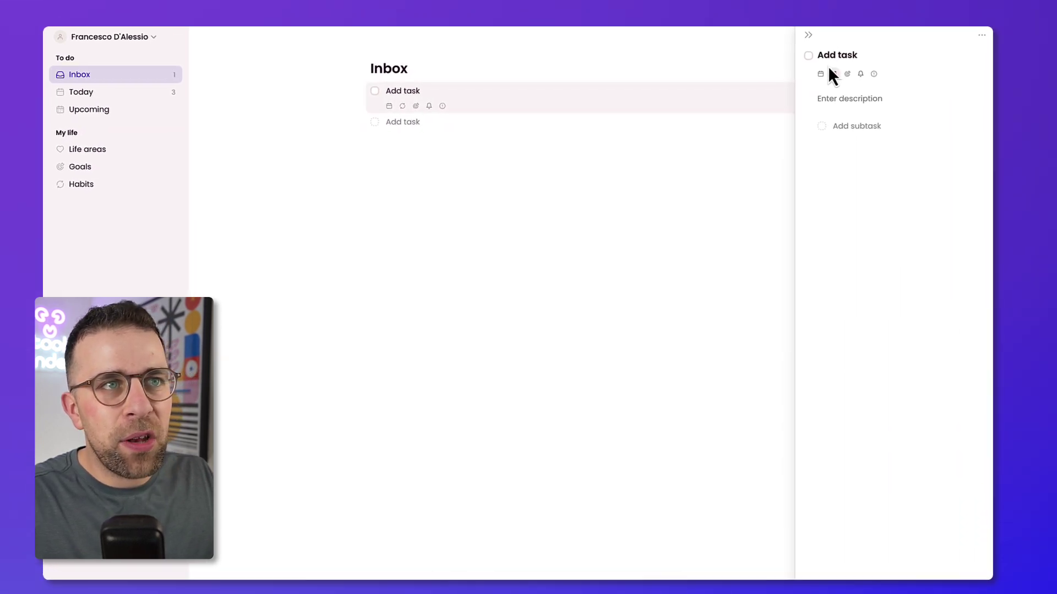
pyautogui.click(874, 73)
pyautogui.click(901, 128)
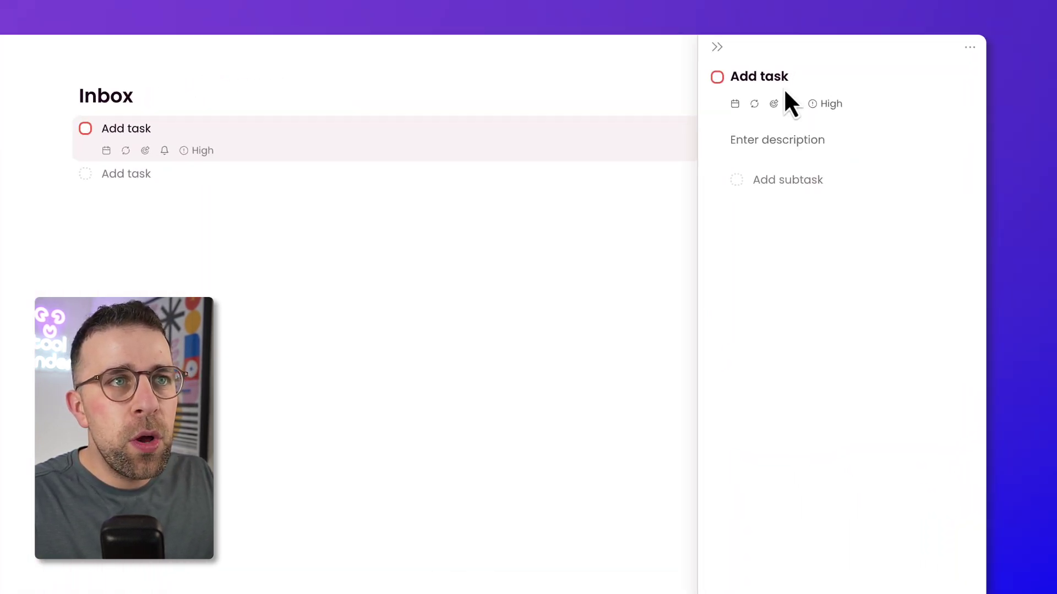
# Step: Give the task a 09:00 reminder, no repeat, and a due date of tomorrow, 12 Feb
pyautogui.click(793, 104)
pyautogui.click(830, 170)
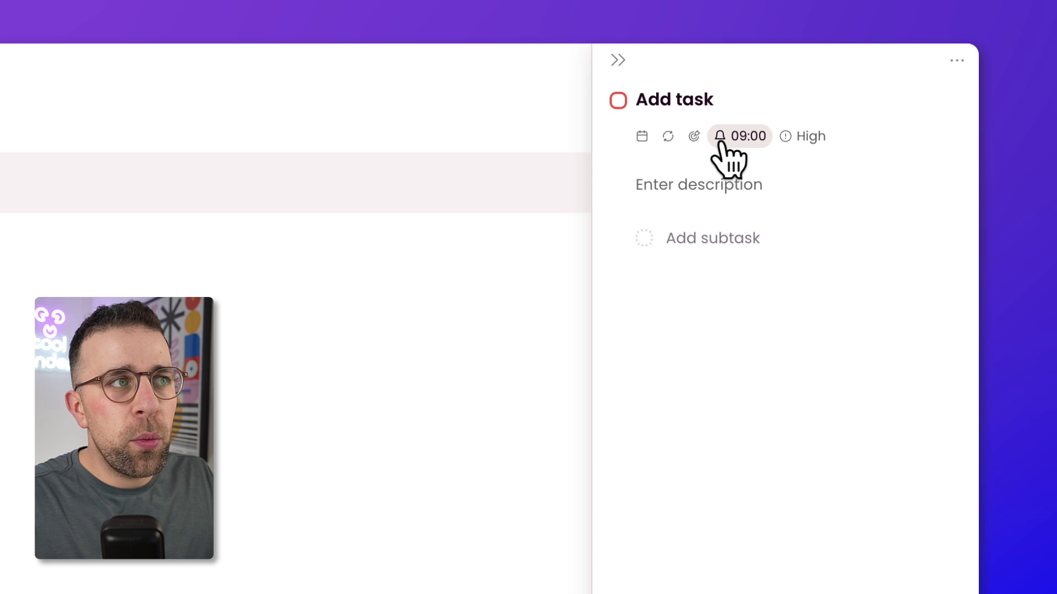
pyautogui.click(668, 137)
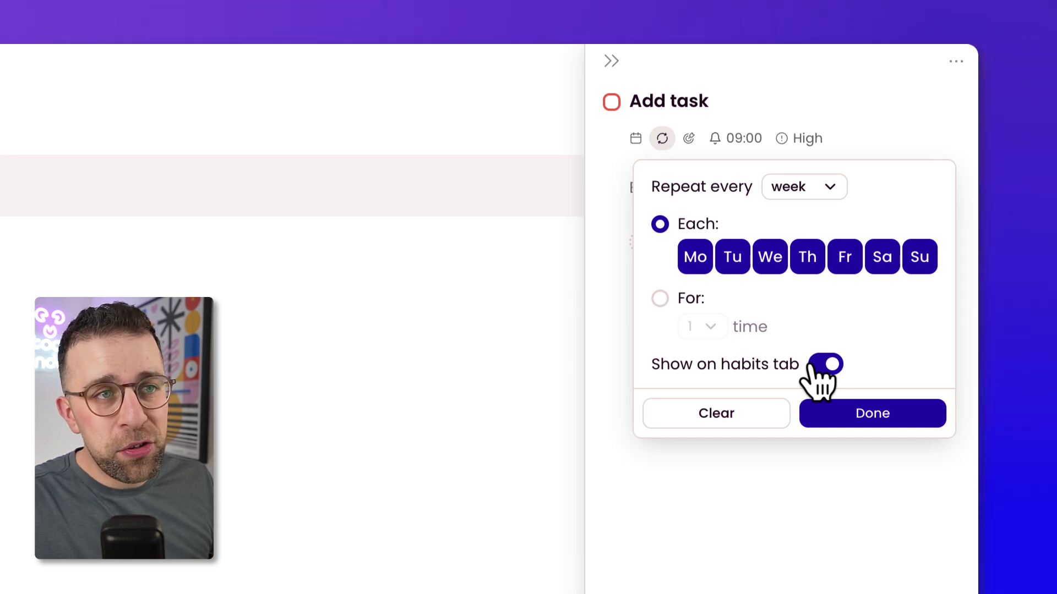
pyautogui.click(780, 423)
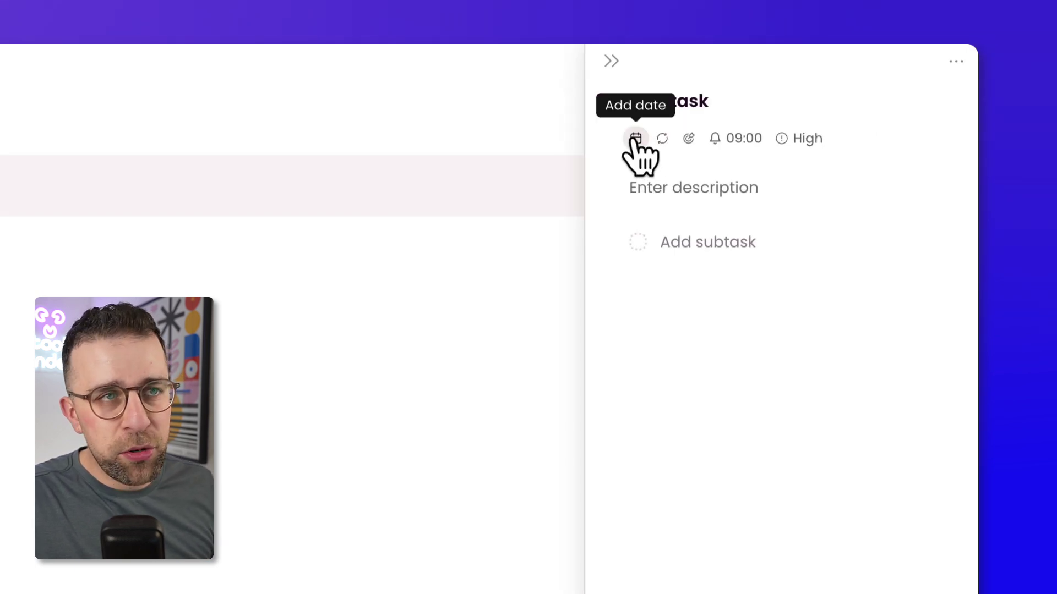
pyautogui.click(636, 138)
pyautogui.click(735, 258)
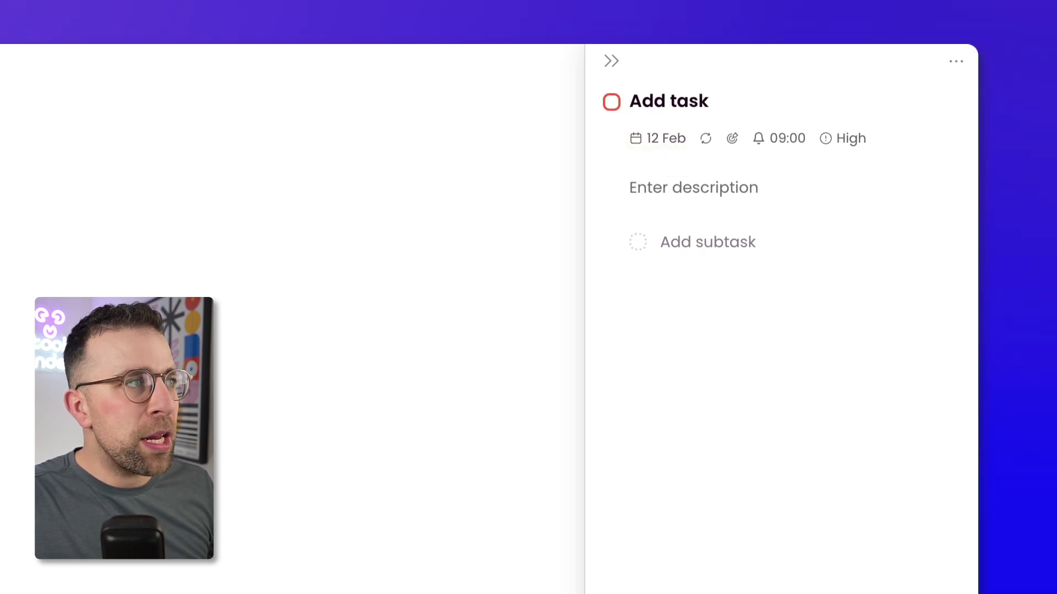
# Step: In Upcoming, move all overdue tasks to tomorrow: two onto 12 Feb, Weekly Review onto 16 Feb
pyautogui.click(153, 117)
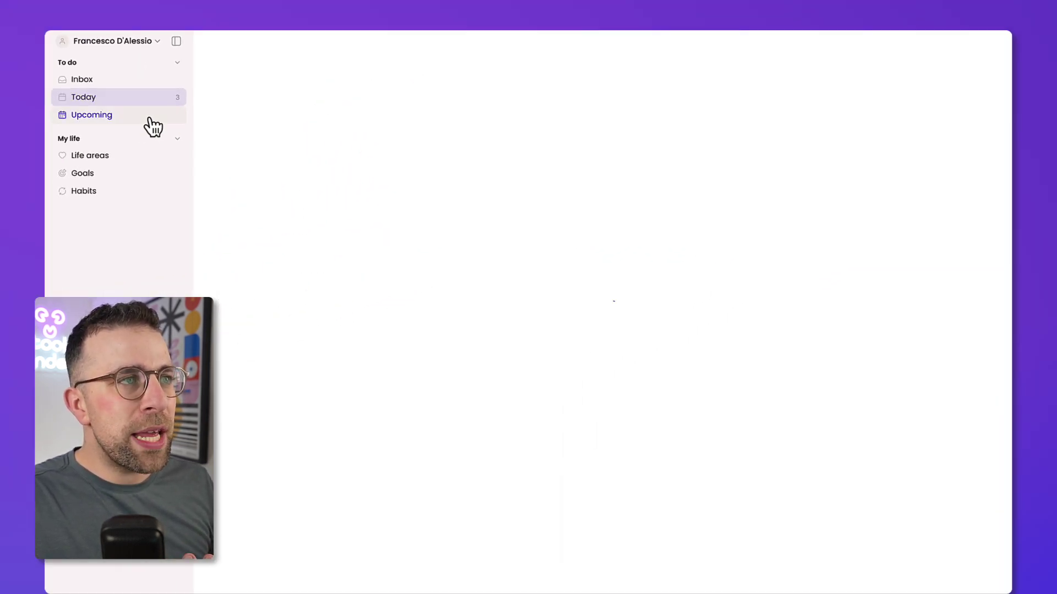
pyautogui.click(455, 321)
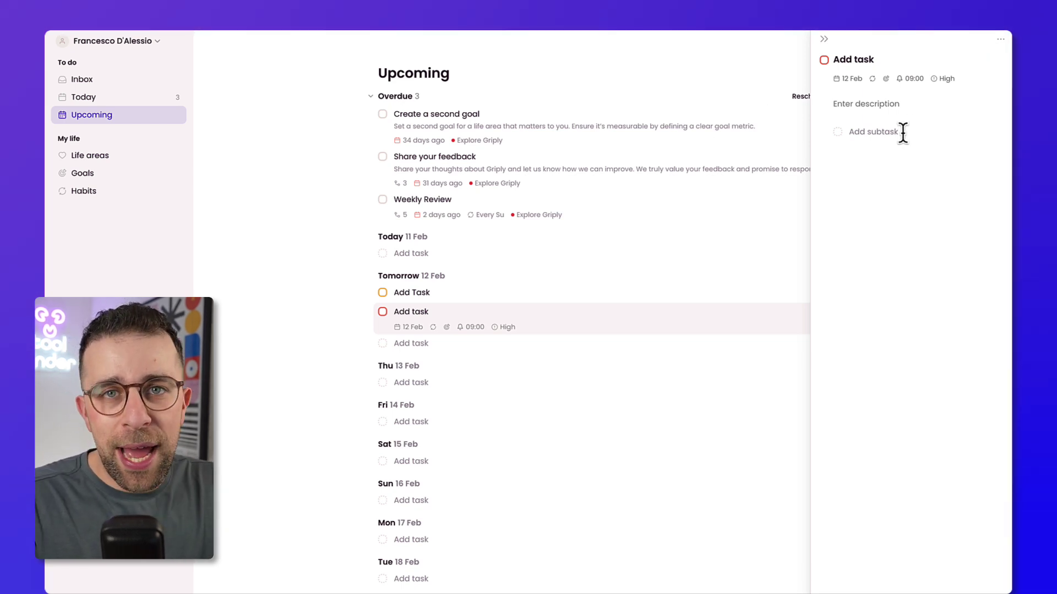
pyautogui.click(1002, 40)
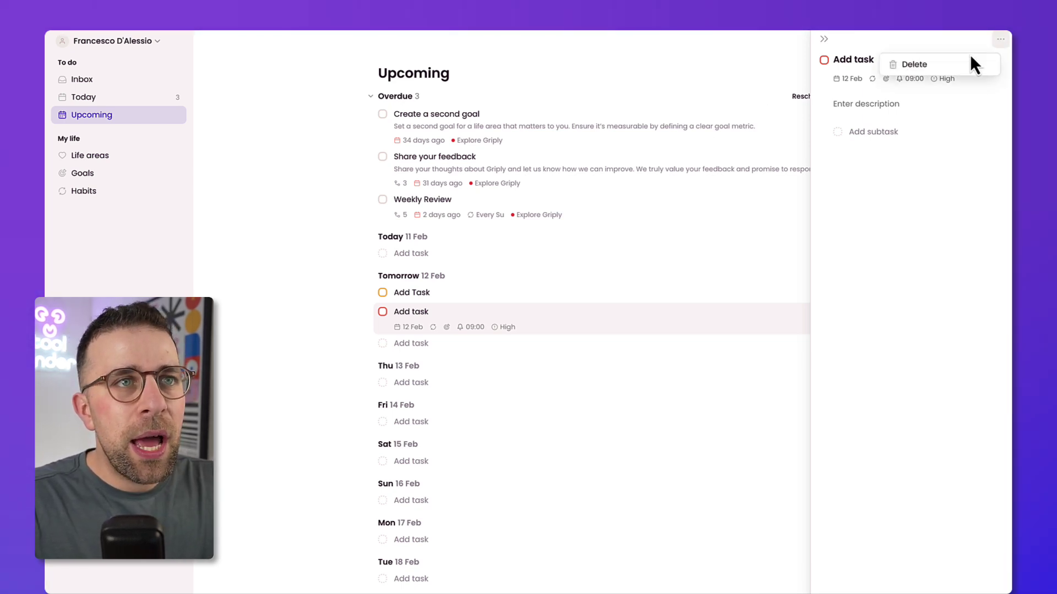
pyautogui.click(953, 100)
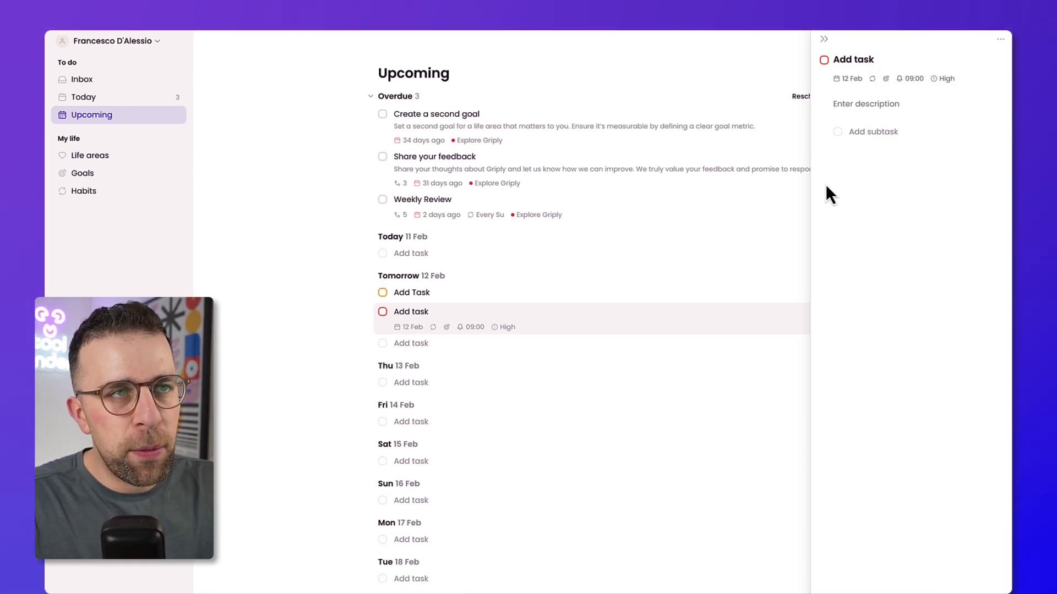
pyautogui.click(824, 40)
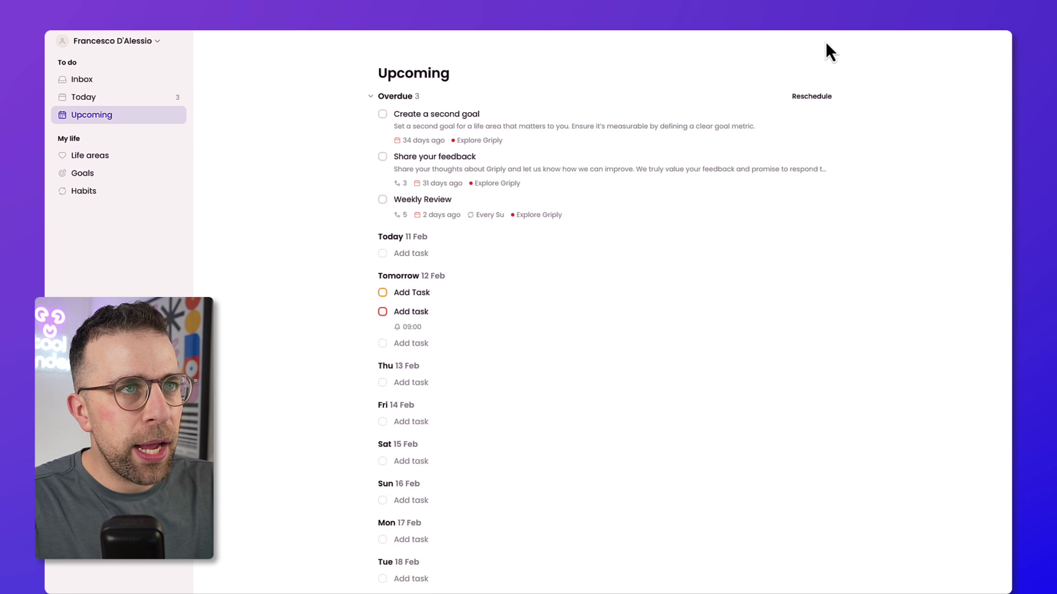
pyautogui.click(808, 99)
pyautogui.click(824, 161)
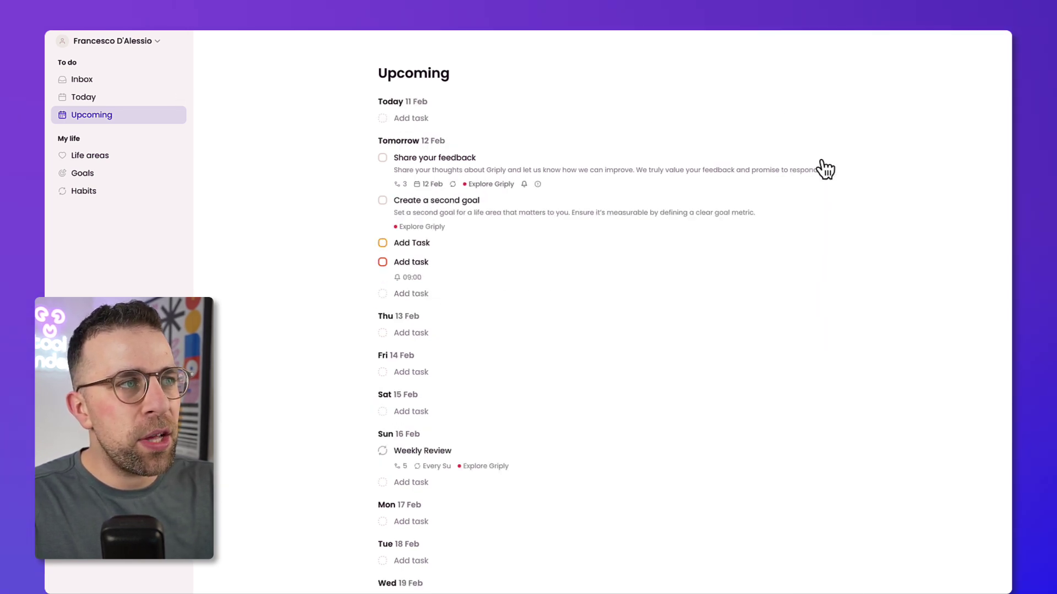
# Step: Sort the Today list by priority and group it by goal, after trying other groupings
pyautogui.click(115, 99)
pyautogui.click(827, 74)
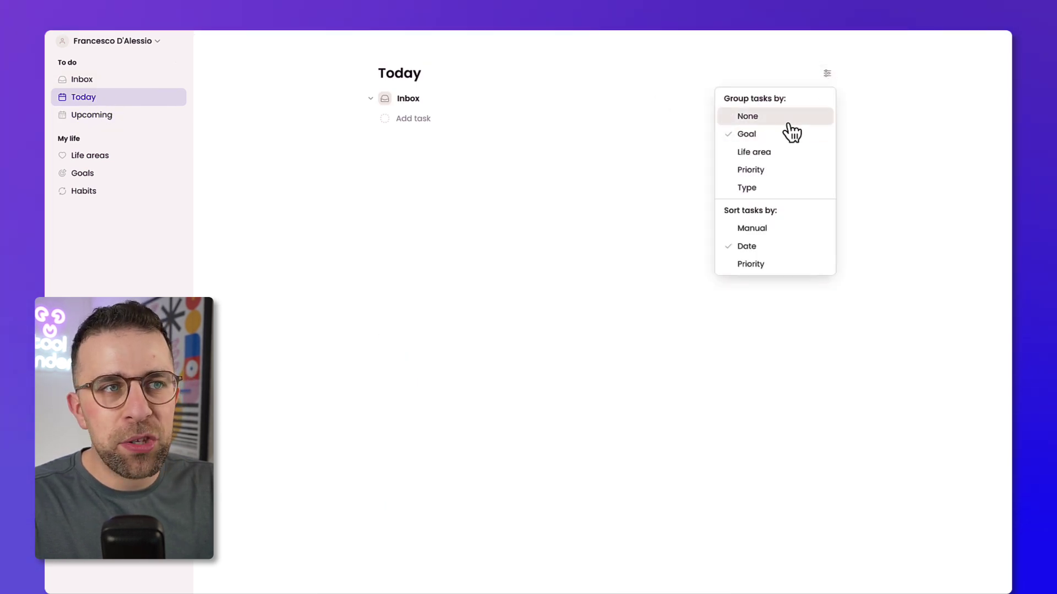
pyautogui.click(796, 171)
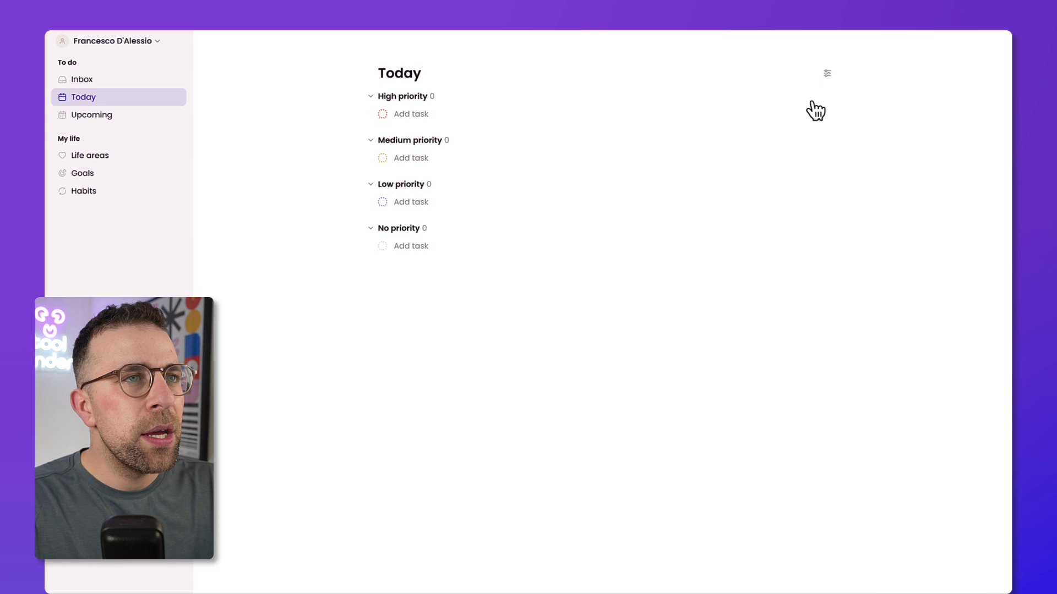
pyautogui.click(828, 74)
pyautogui.click(805, 154)
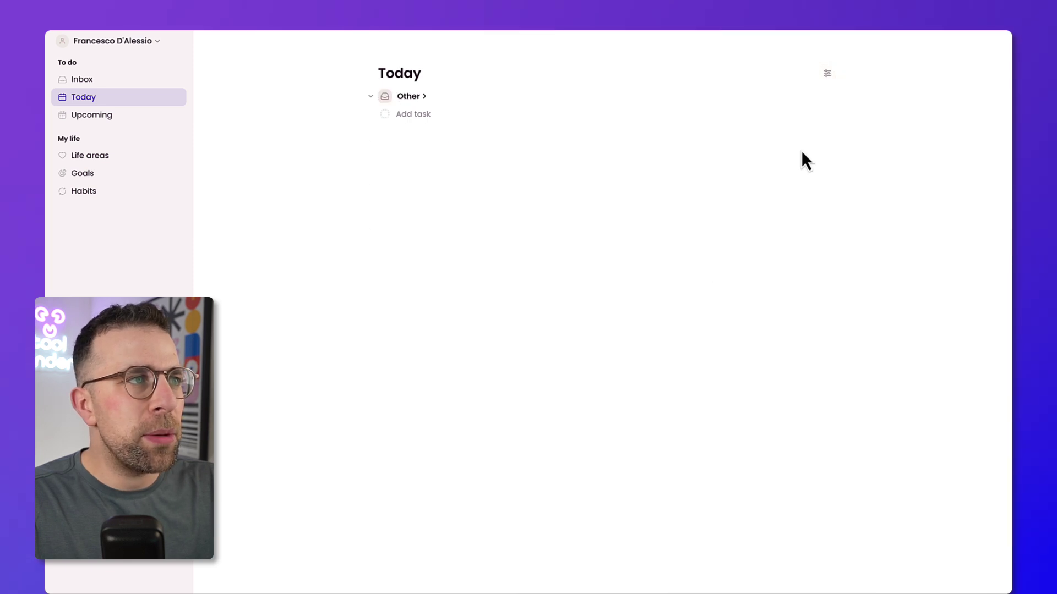
pyautogui.click(827, 74)
pyautogui.click(810, 188)
pyautogui.click(827, 75)
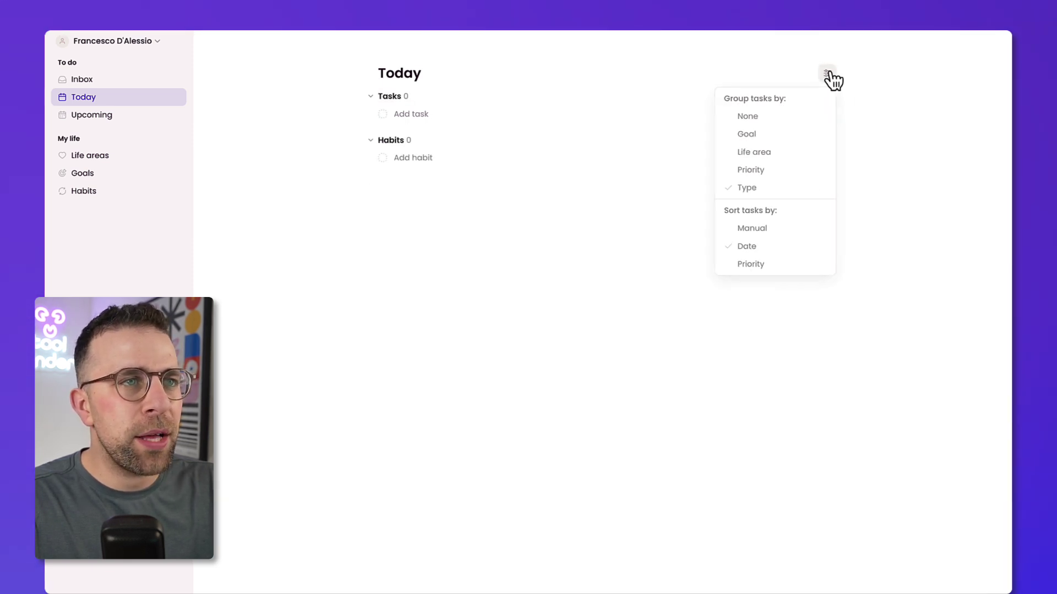
pyautogui.click(789, 265)
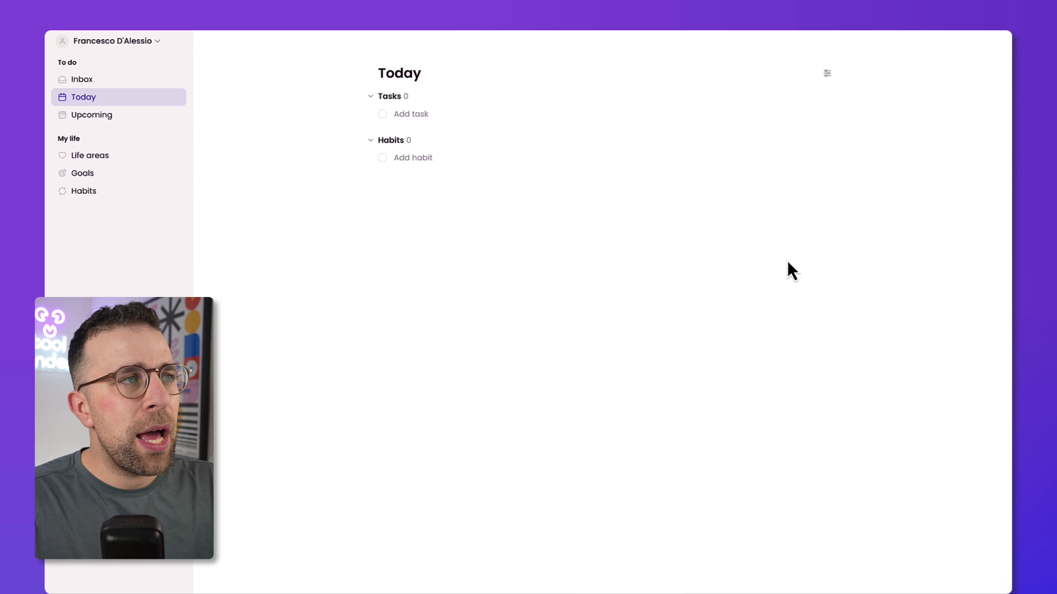
pyautogui.click(830, 74)
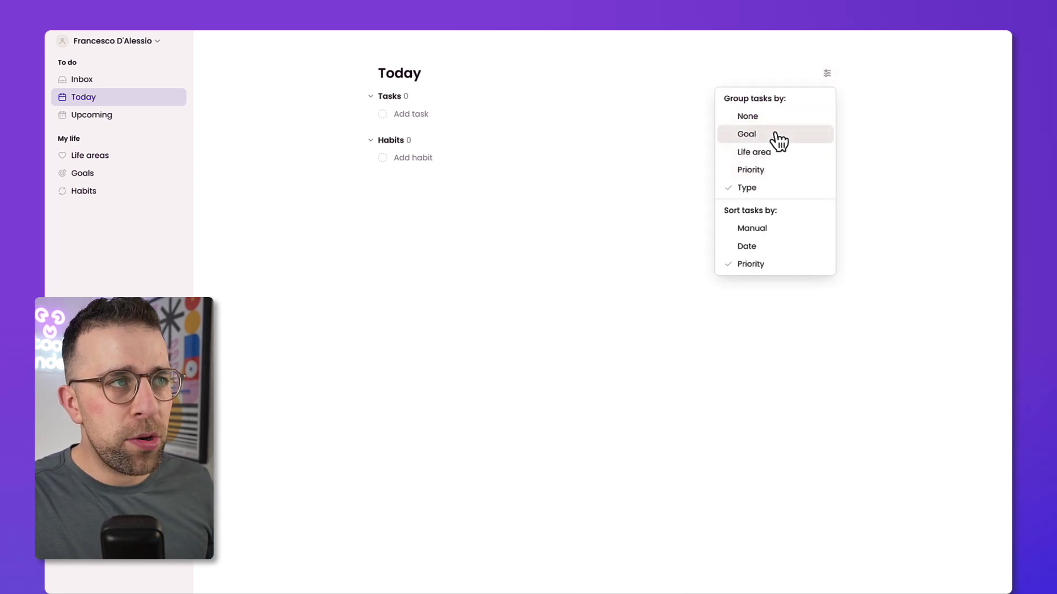
pyautogui.click(764, 135)
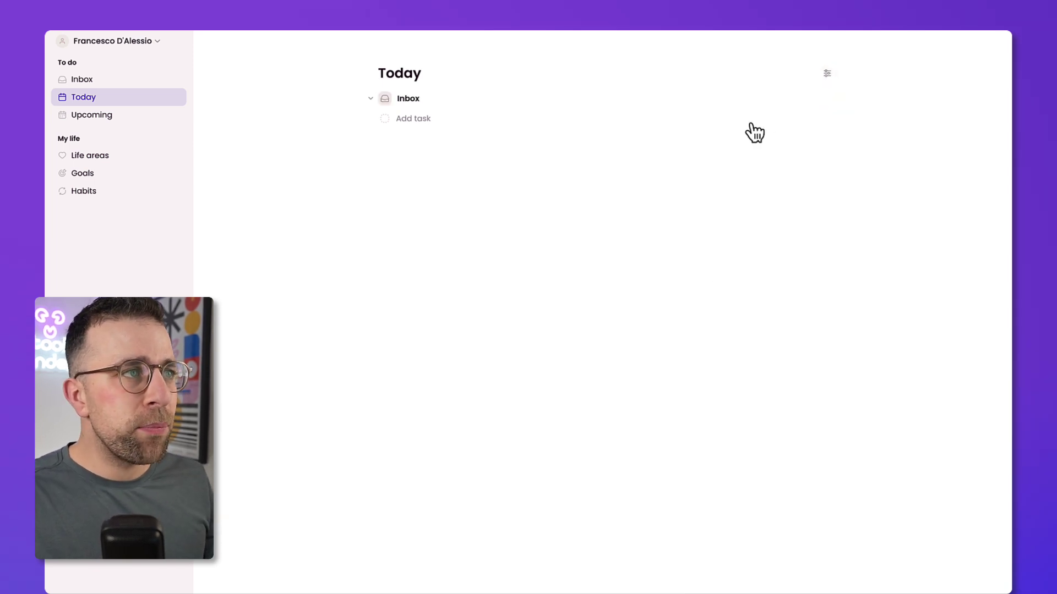
# Step: Return to Upcoming and briefly view the Create a second goal task details
pyautogui.click(147, 118)
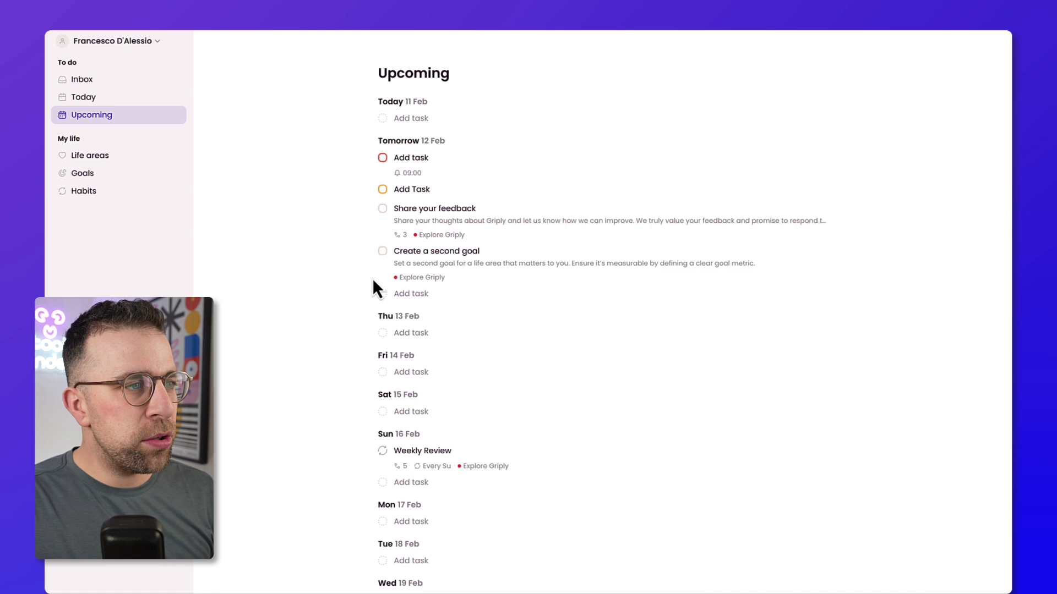
pyautogui.click(492, 264)
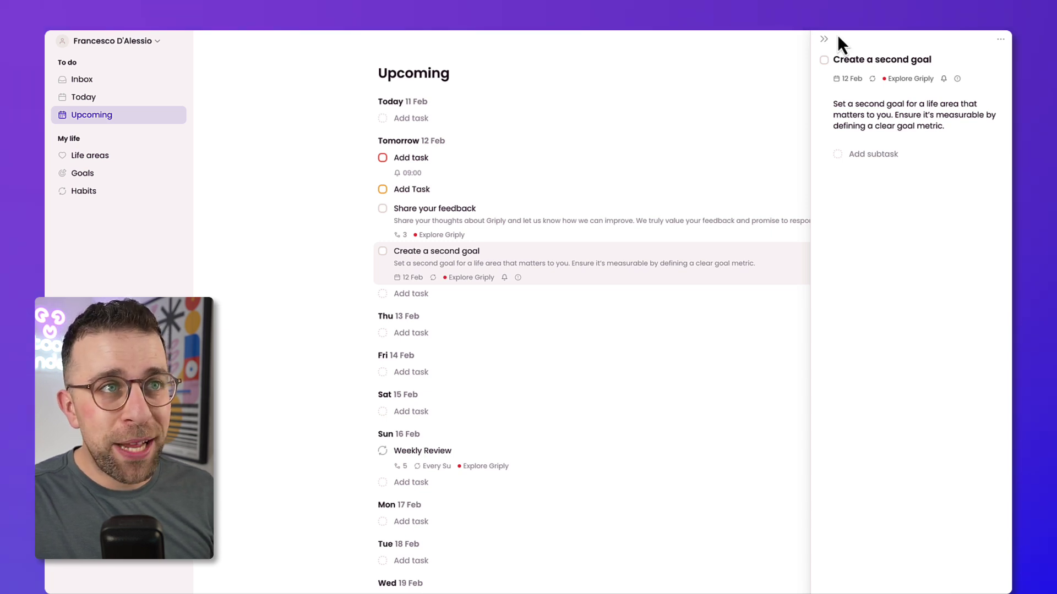
pyautogui.click(823, 38)
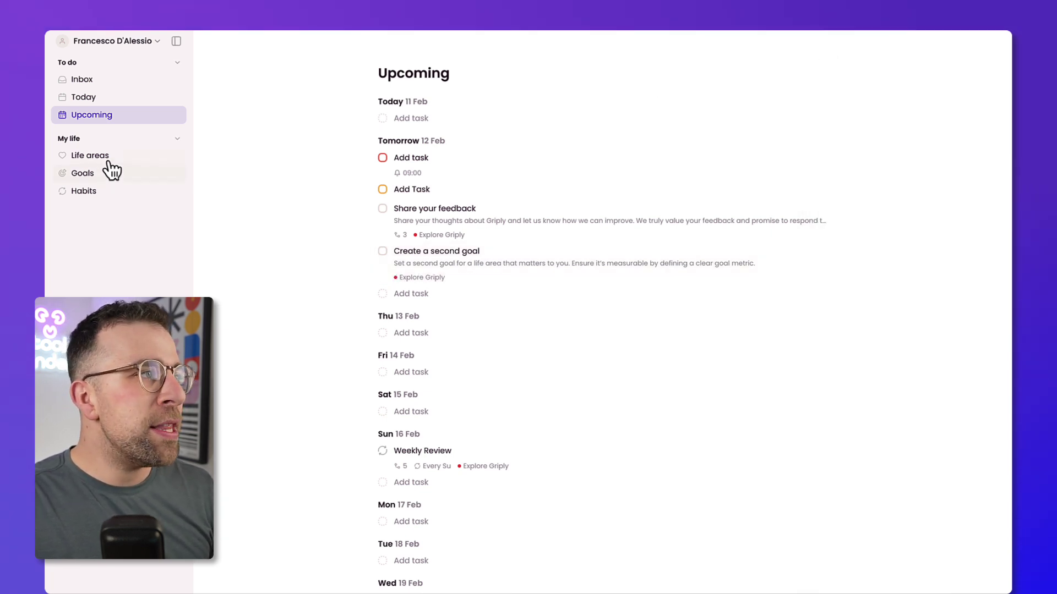
# Step: Open the Work & Career life area and expand the guidance on writing a vision
pyautogui.click(148, 162)
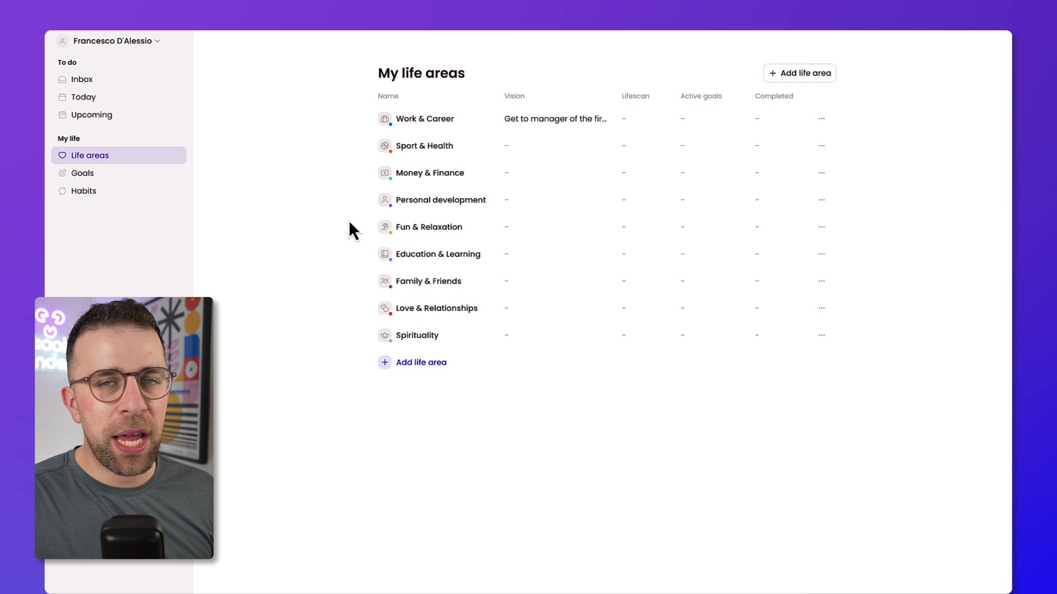
pyautogui.moveTo(489, 124)
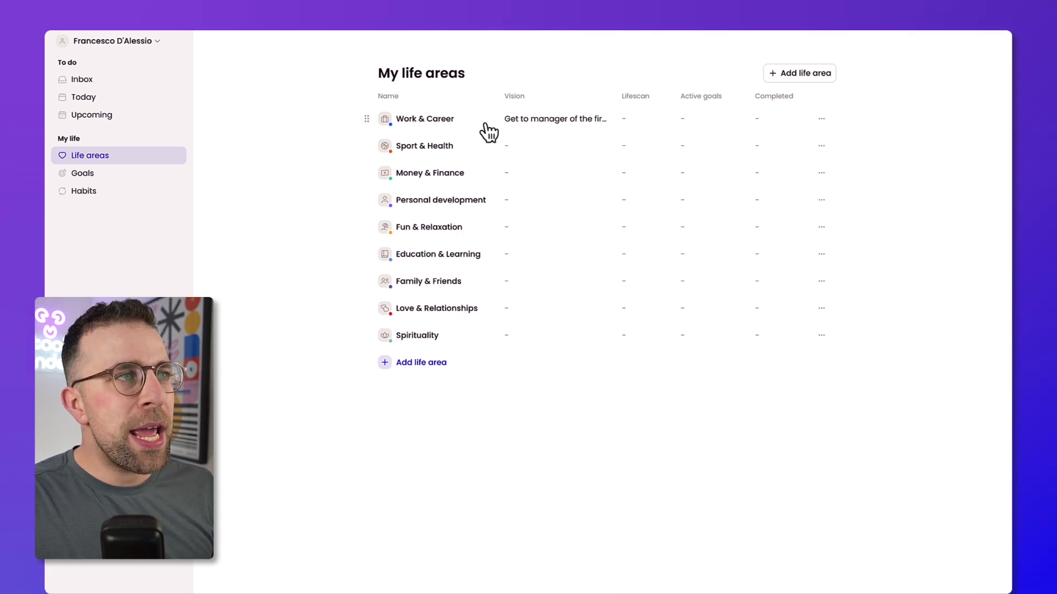
pyautogui.click(472, 119)
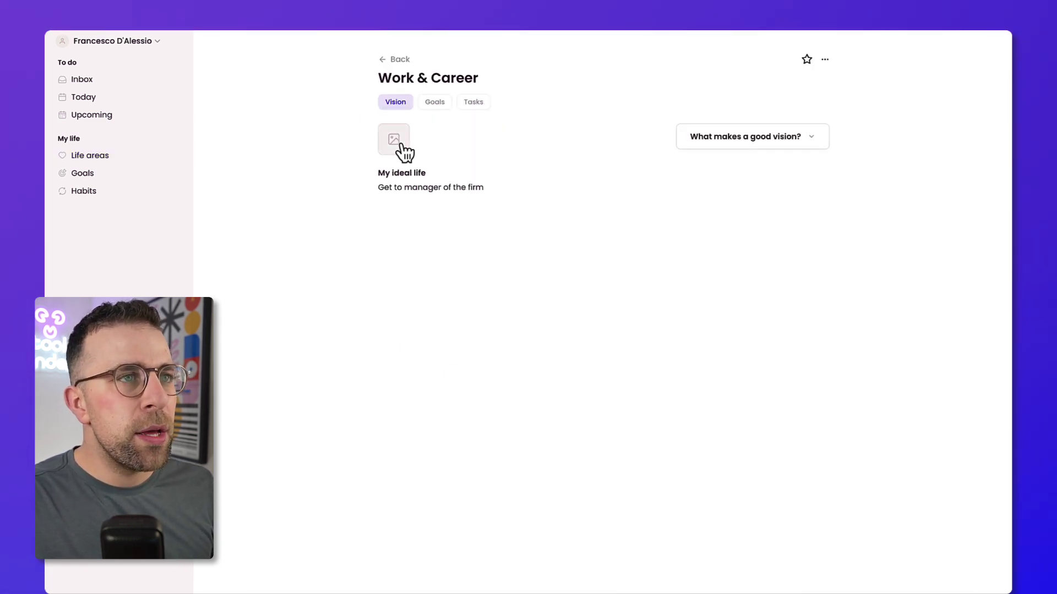
pyautogui.click(727, 150)
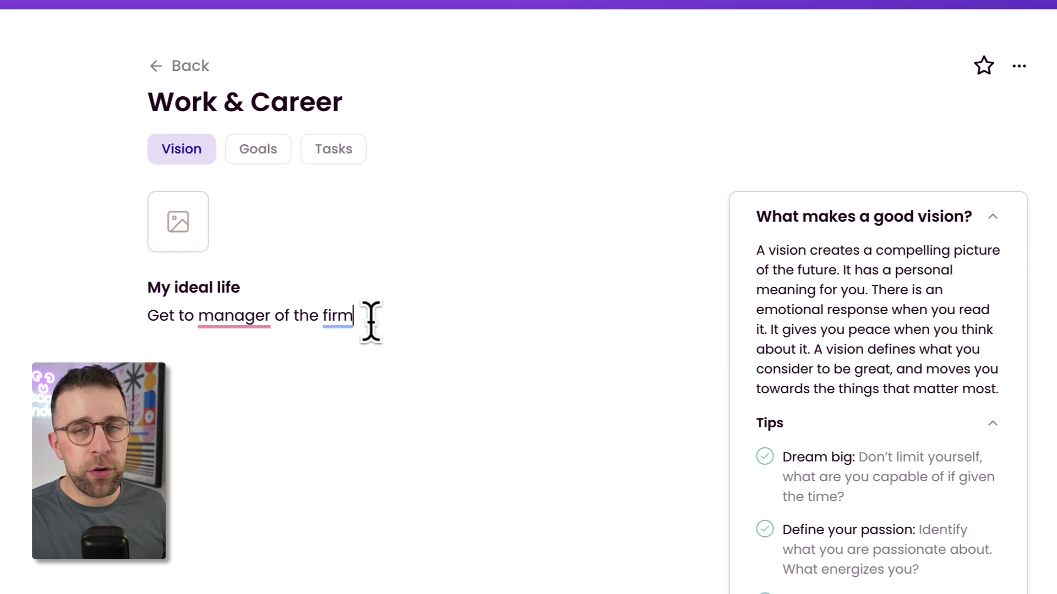
# Step: Add the first 'manager' stock photo to the vision and place the cursor after its sentence
pyautogui.click(192, 241)
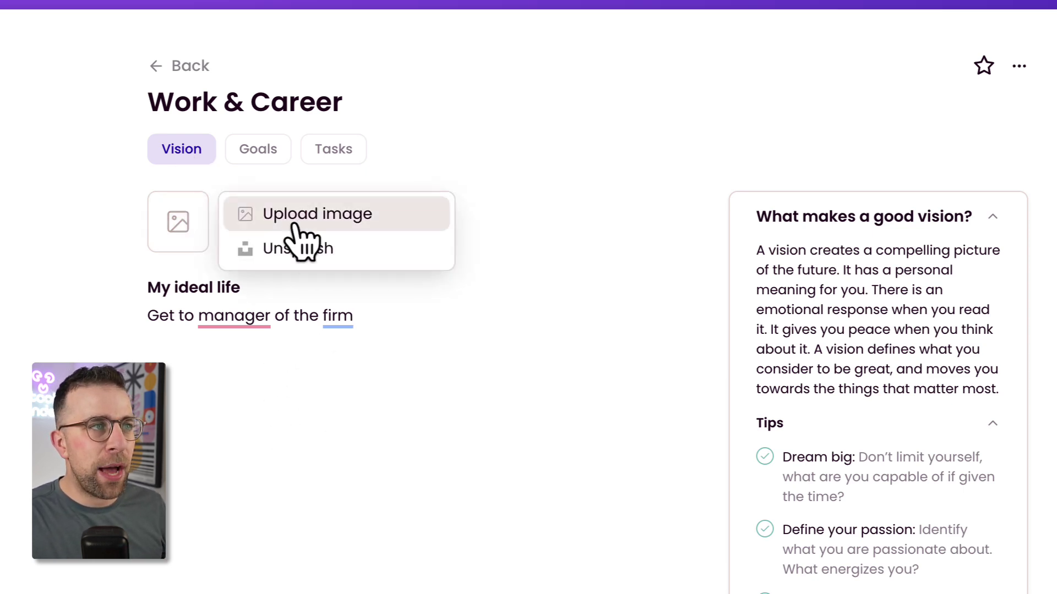
pyautogui.click(299, 247)
pyautogui.write('manag')
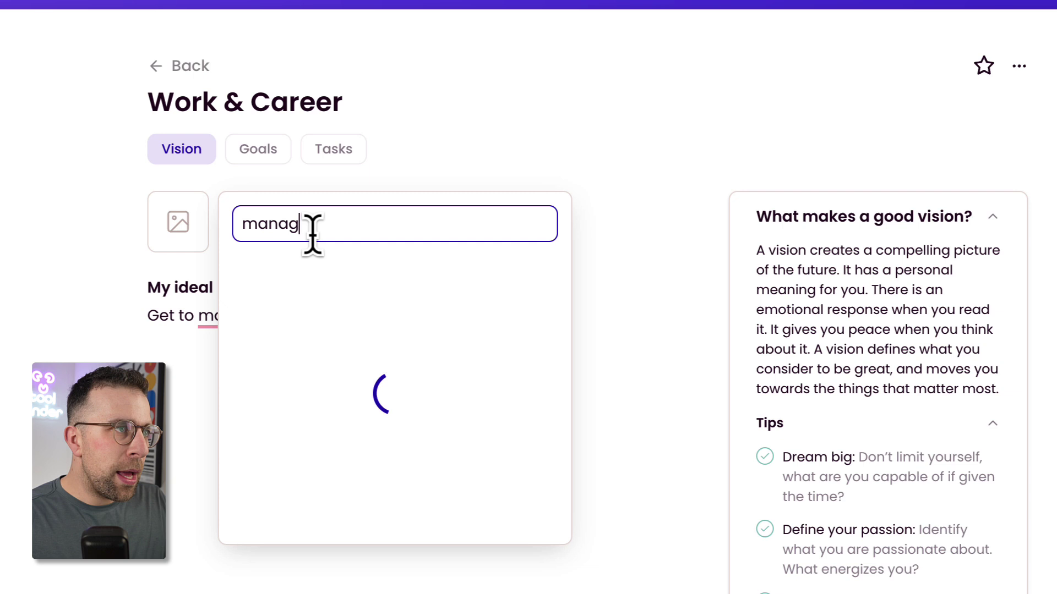
pyautogui.write('er')
pyautogui.click(289, 319)
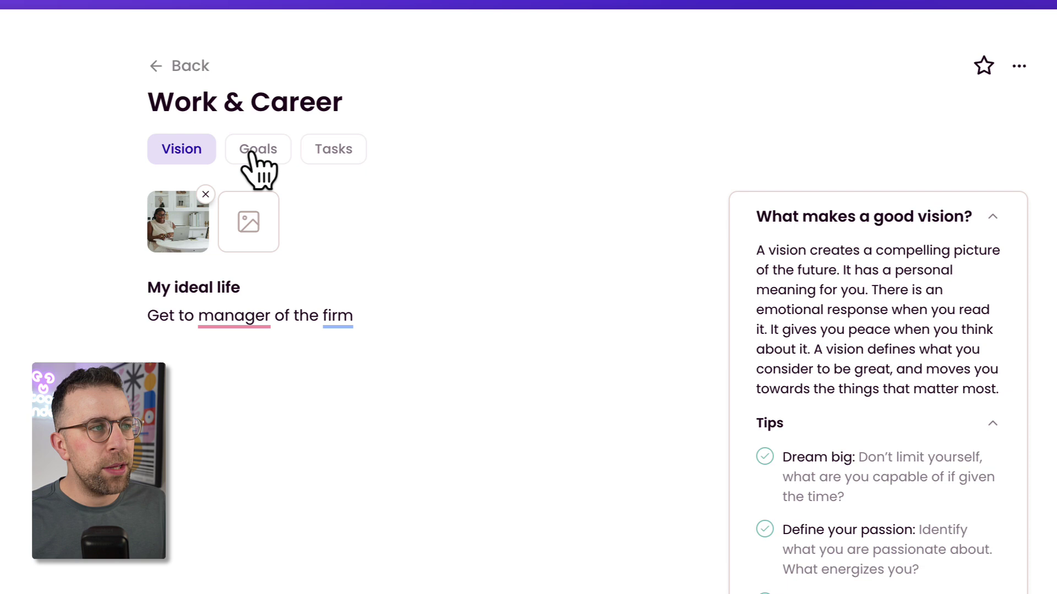
pyautogui.click(399, 305)
pyautogui.write('- I w')
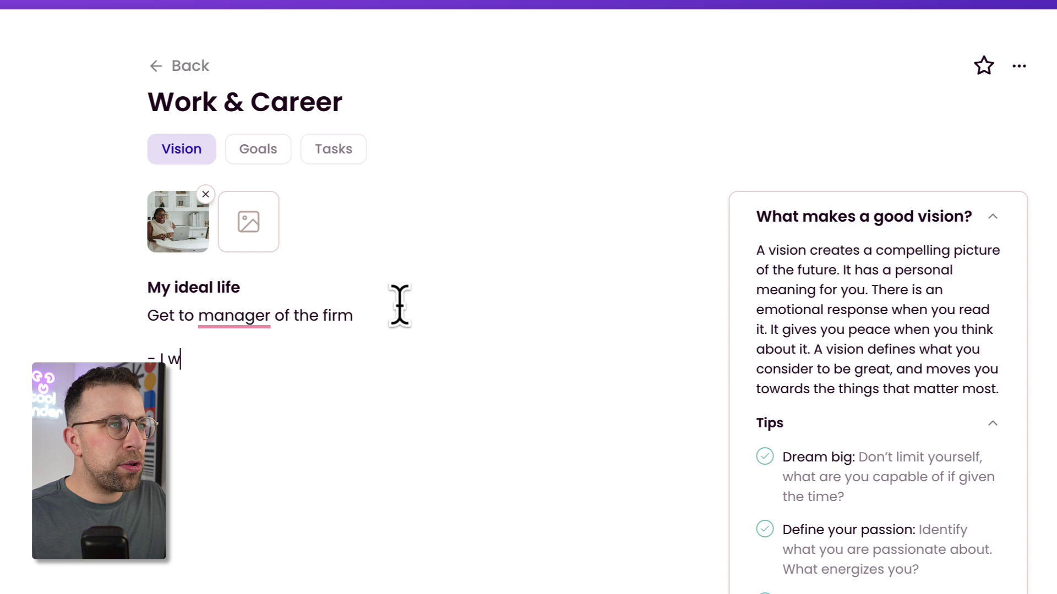
pyautogui.write('ant to be CEO')
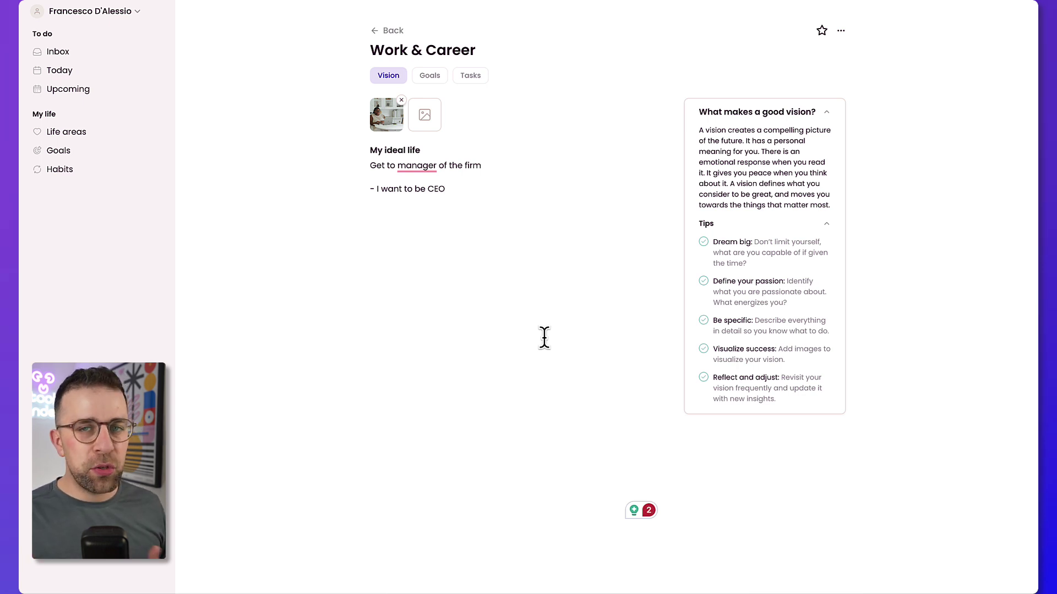
pyautogui.click(430, 75)
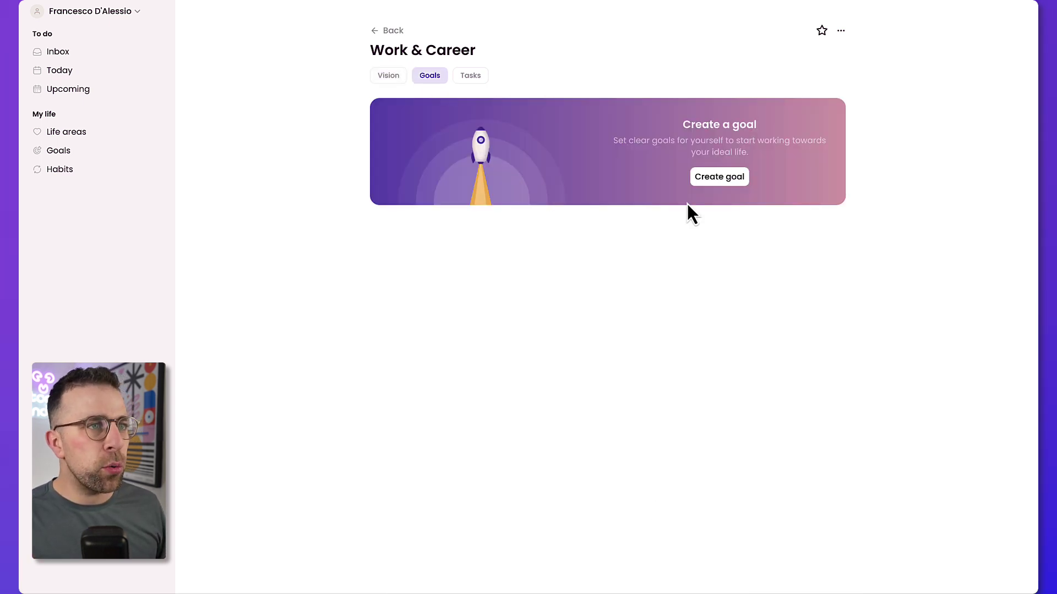
pyautogui.click(720, 178)
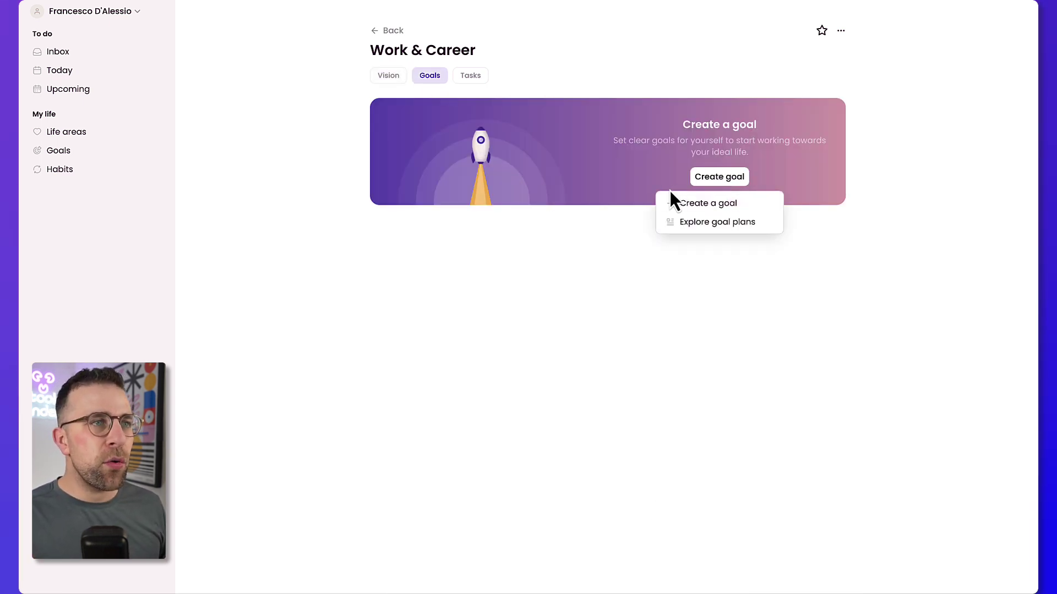
pyautogui.click(710, 223)
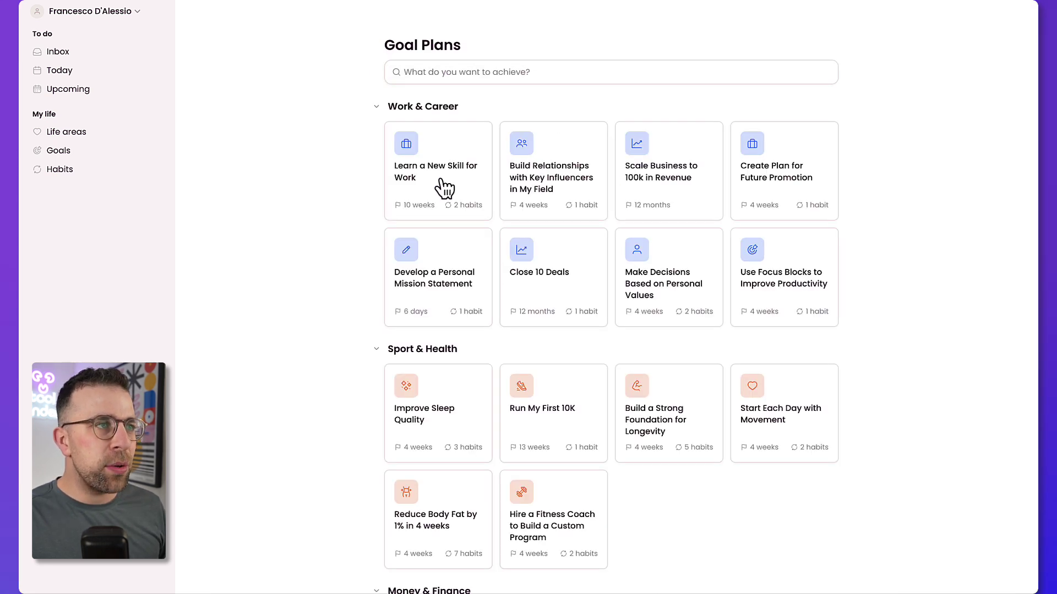
pyautogui.scroll(-5, 514, 406)
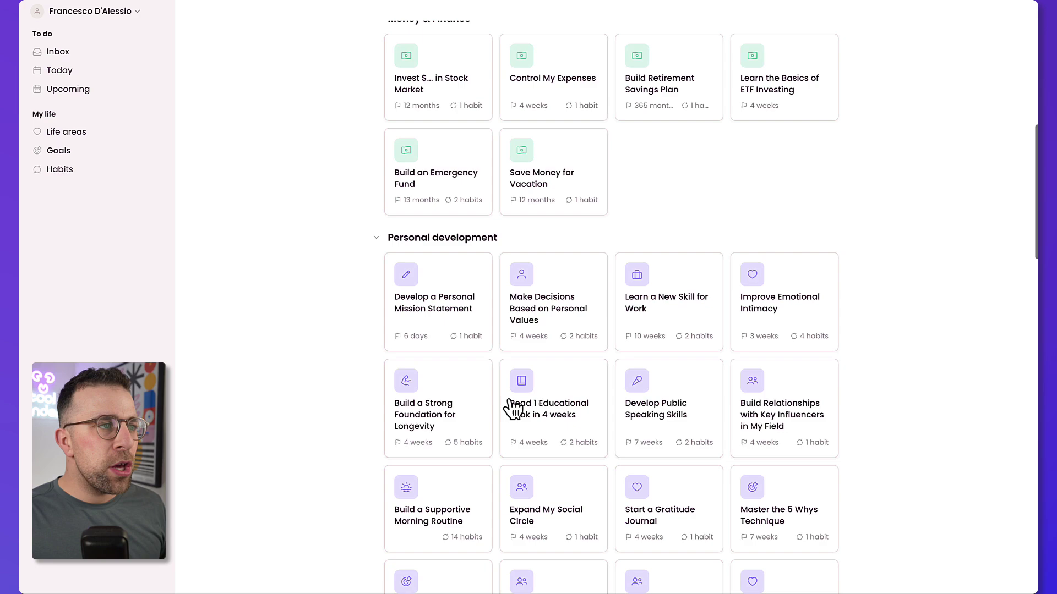
pyautogui.scroll(-5, 514, 406)
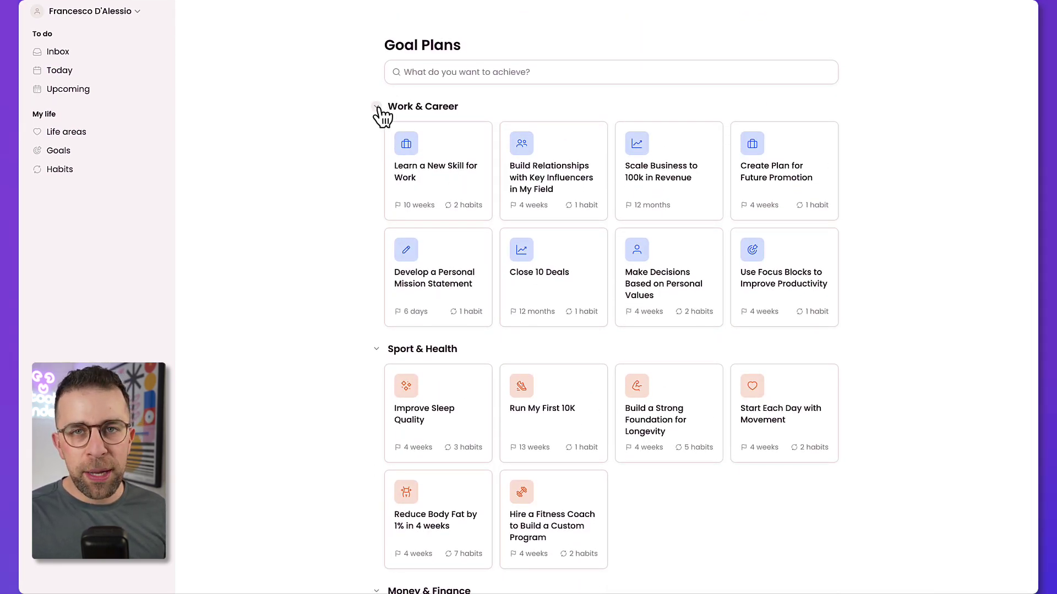
pyautogui.click(457, 105)
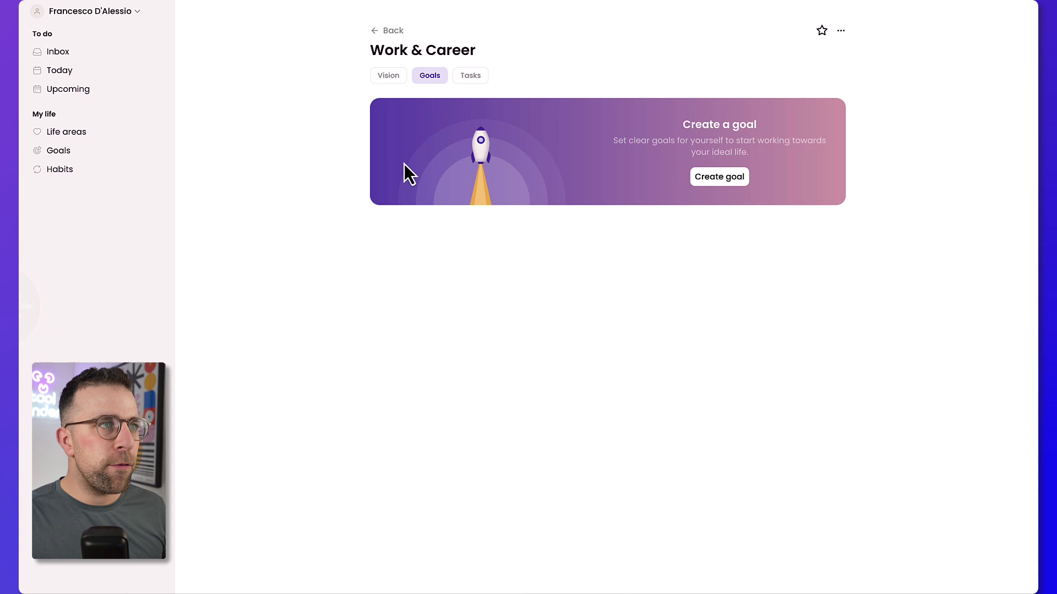
# Step: Start a new goal from scratch and set its deadline to 28 February 2025
pyautogui.click(748, 187)
pyautogui.click(727, 203)
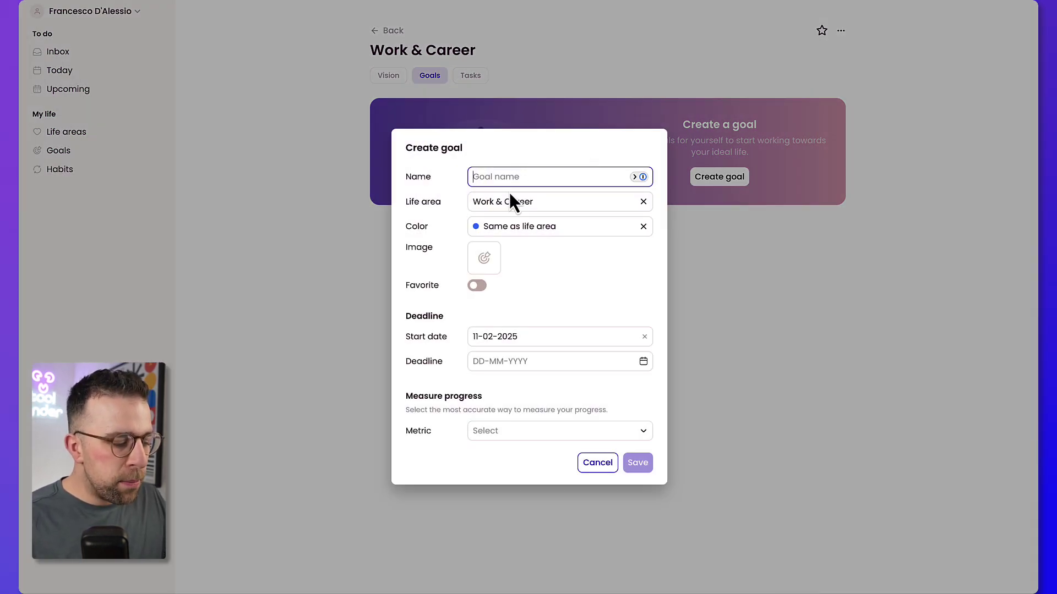
pyautogui.write('Win Promotion')
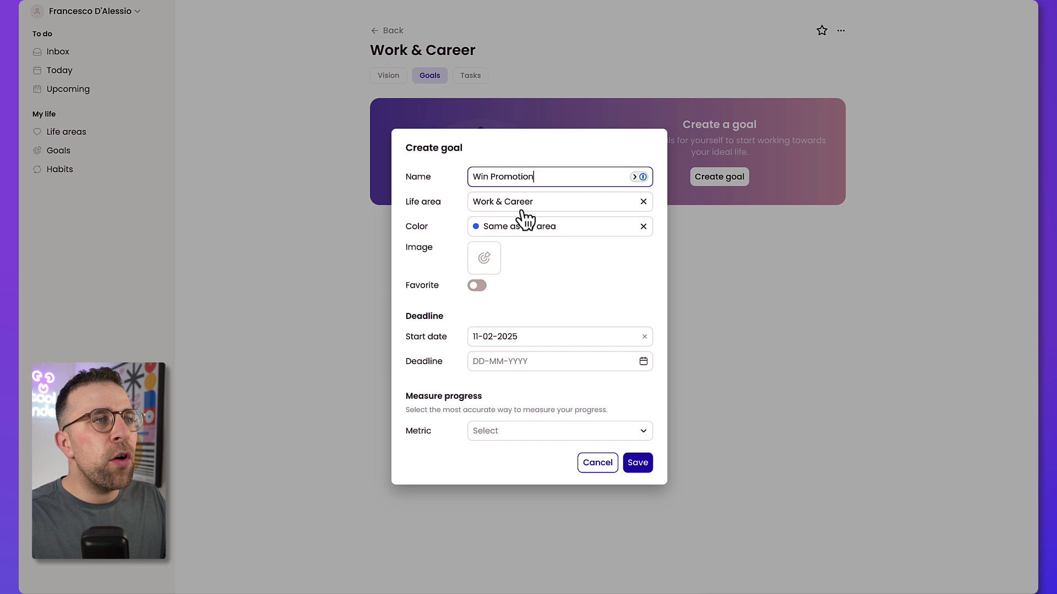
pyautogui.click(489, 266)
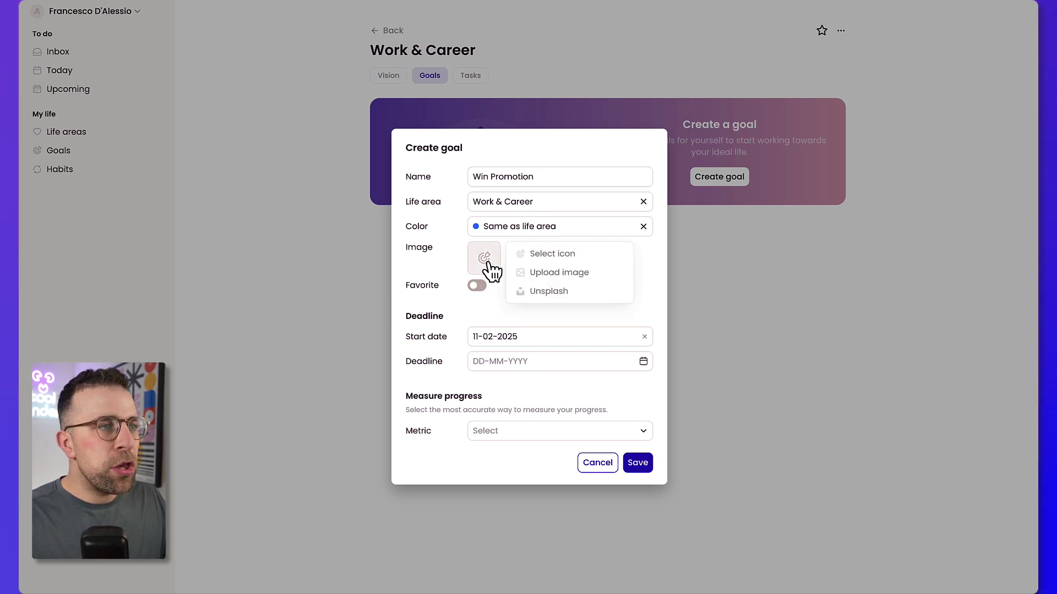
pyautogui.click(496, 278)
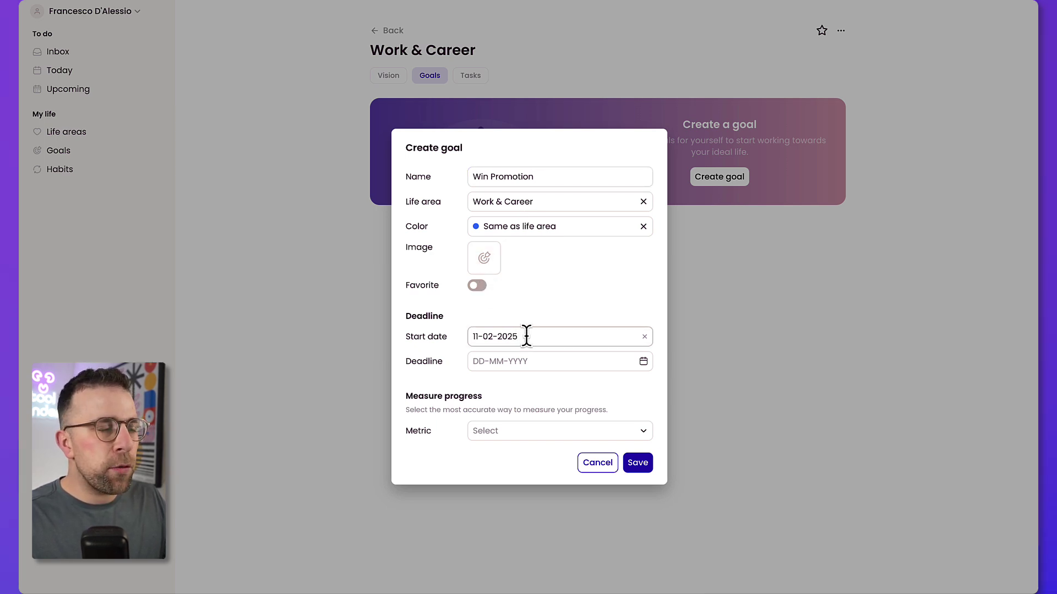
pyautogui.click(644, 364)
pyautogui.click(560, 507)
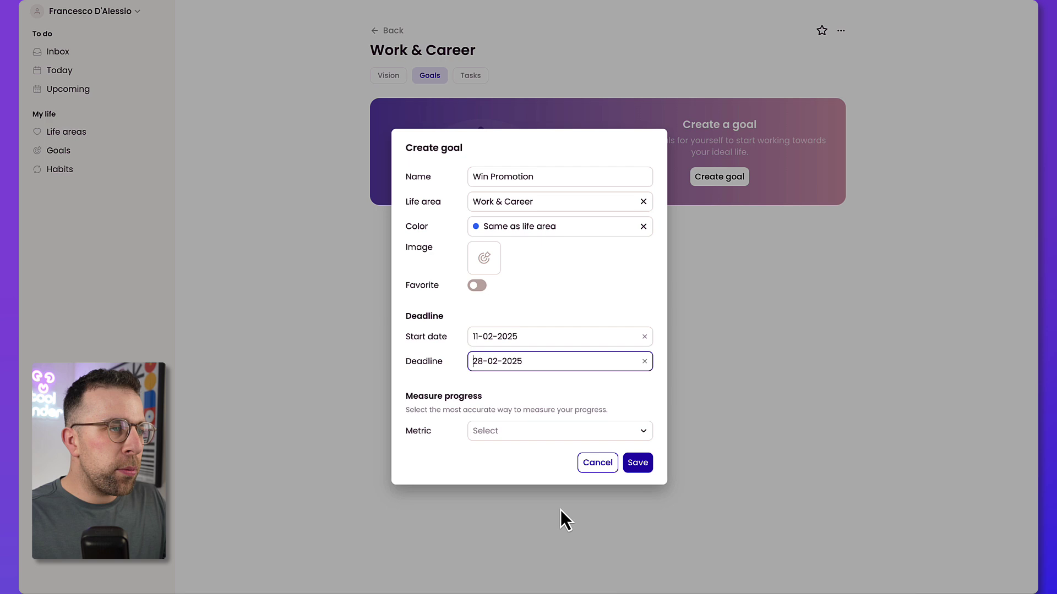
# Step: Measure Win Promotion as a percentage from 30 to 100 and save it
pyautogui.click(590, 433)
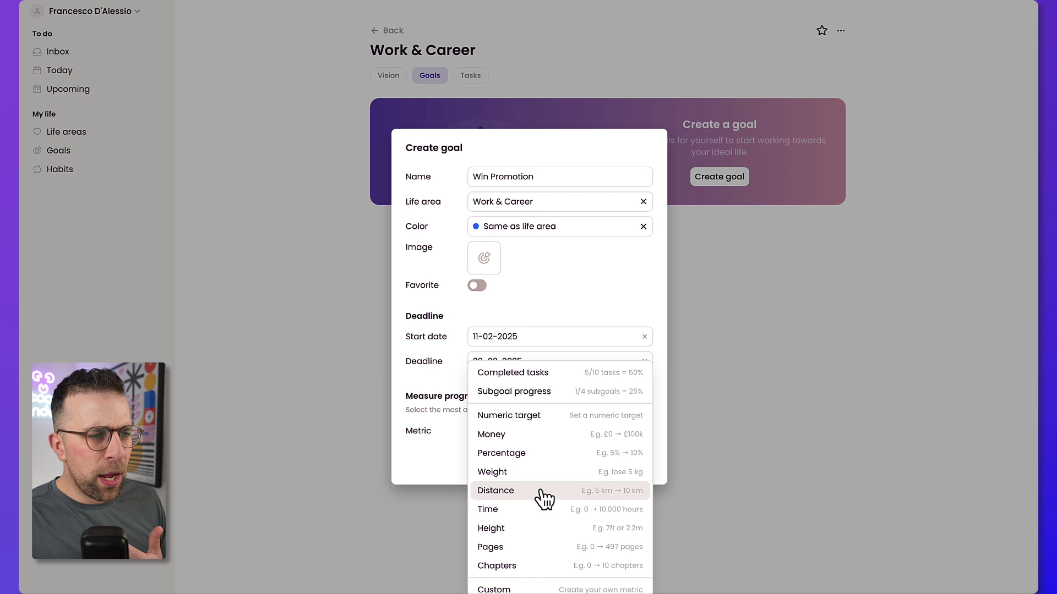
pyautogui.click(539, 462)
pyautogui.click(516, 418)
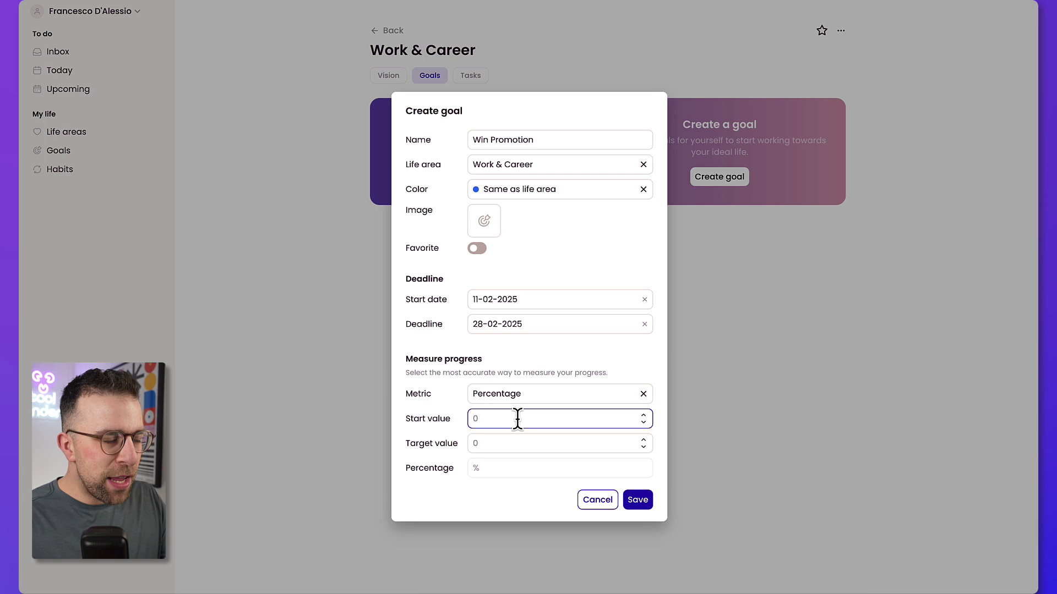
pyautogui.write('30')
pyautogui.click(516, 444)
pyautogui.write('100')
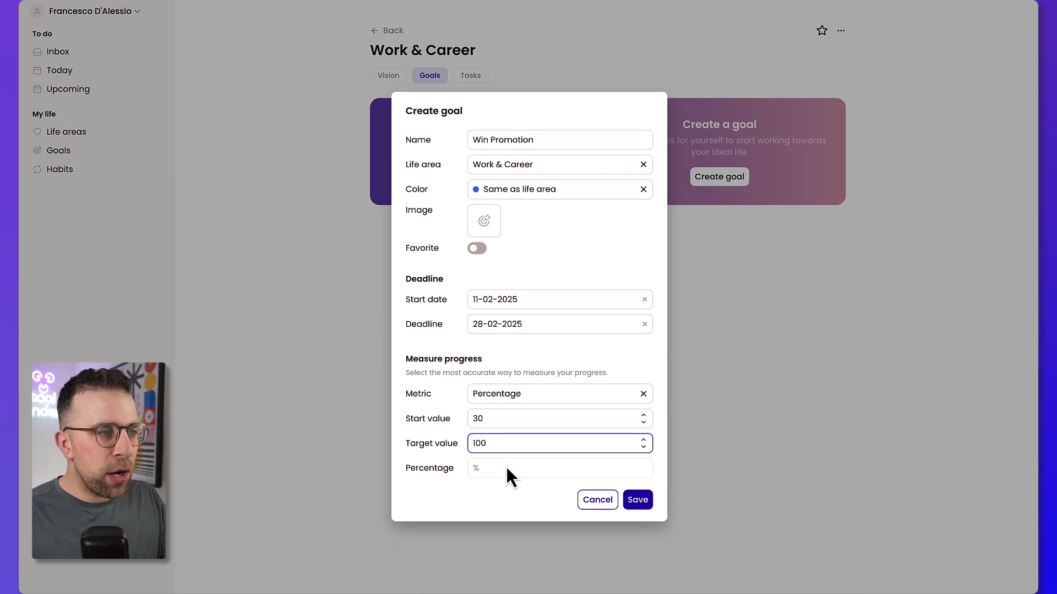
pyautogui.click(506, 468)
pyautogui.click(640, 500)
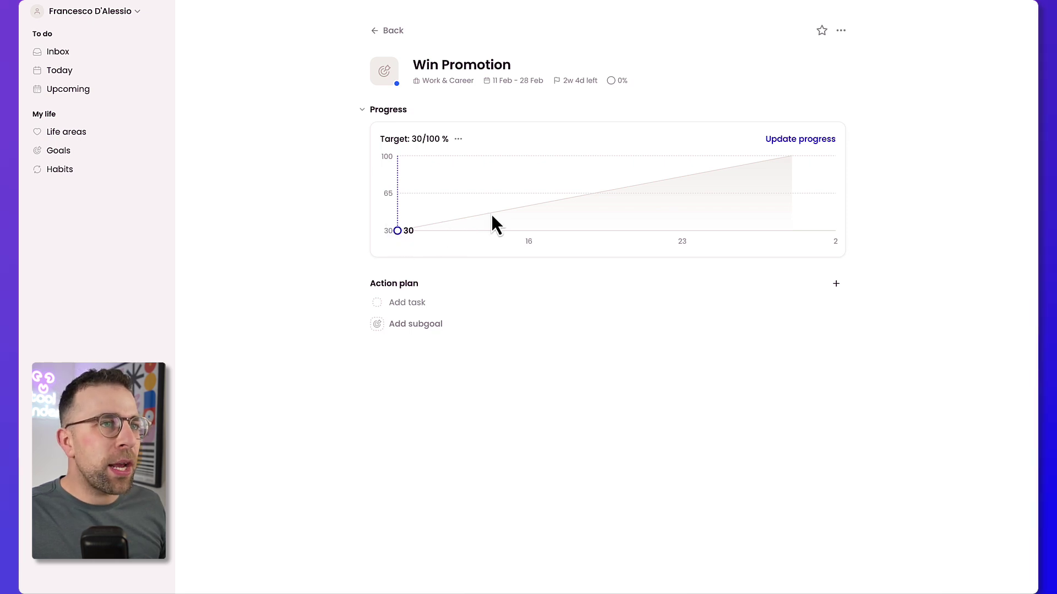
# Step: Log a 45% progress entry for Win Promotion
pyautogui.click(781, 141)
pyautogui.click(536, 310)
pyautogui.write('4')
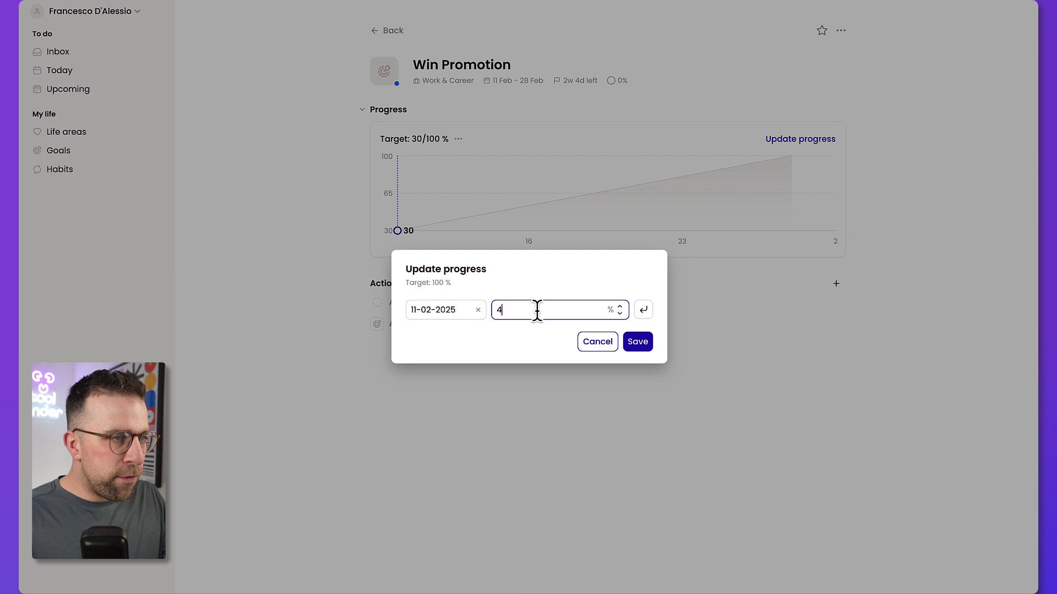
pyautogui.write('5')
pyautogui.press('Return')
pyautogui.click(639, 363)
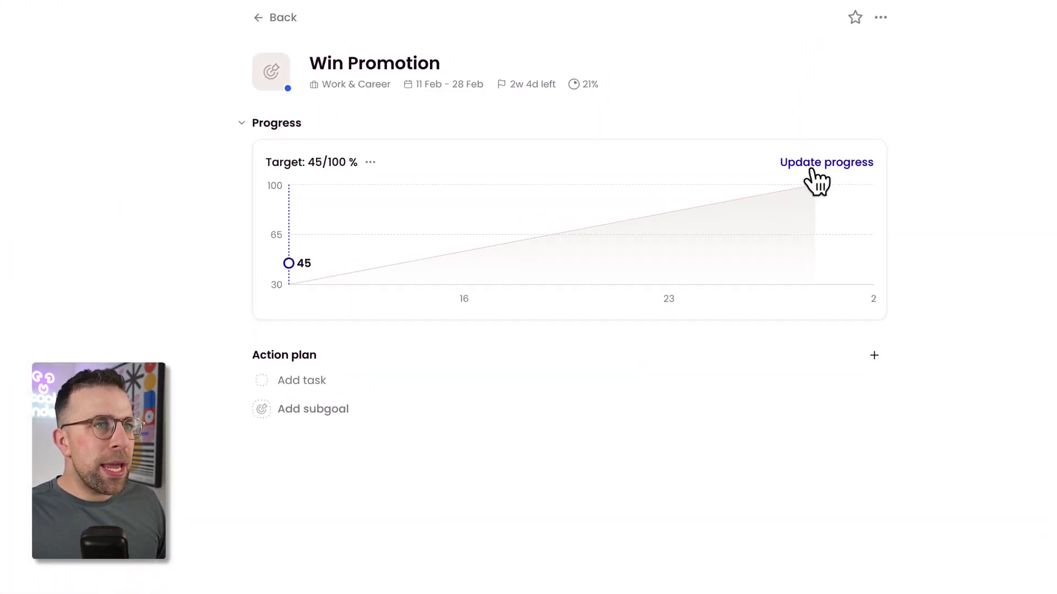
# Step: Change the 45% entry's date to 14 February
pyautogui.click(805, 140)
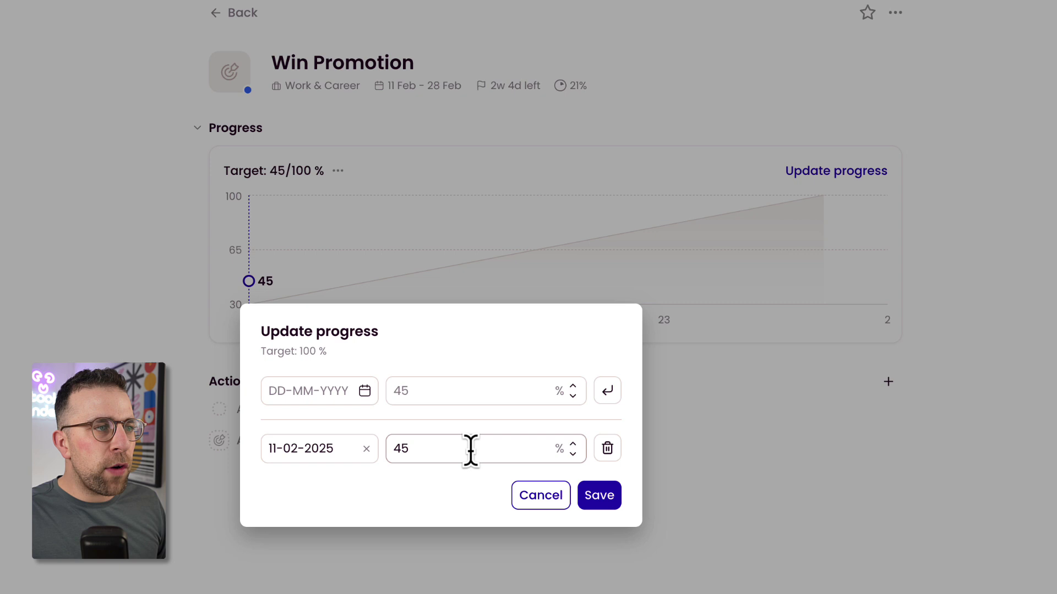
pyautogui.click(317, 457)
pyautogui.click(392, 591)
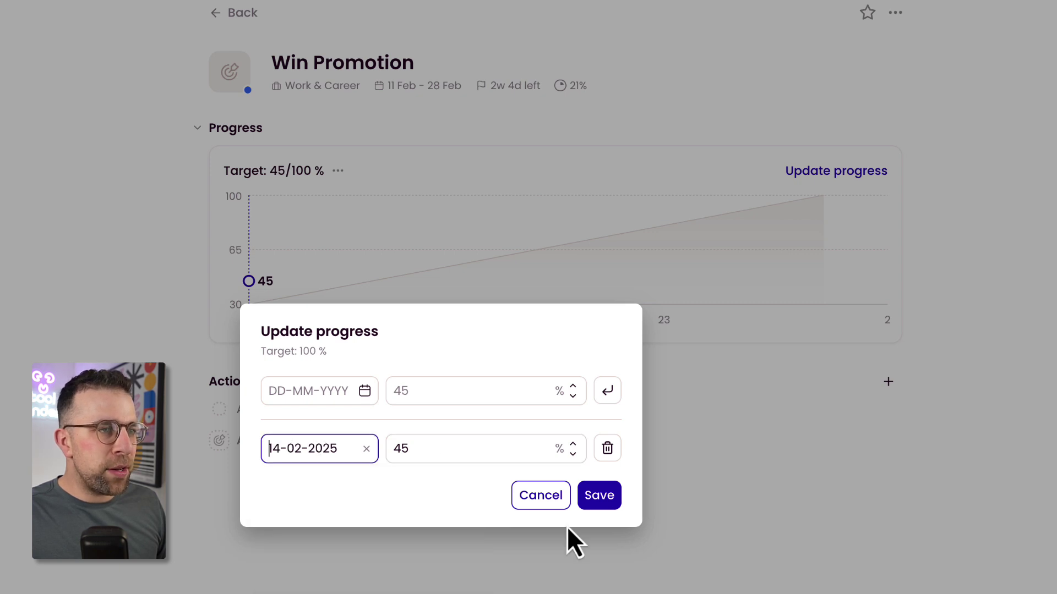
pyautogui.click(608, 506)
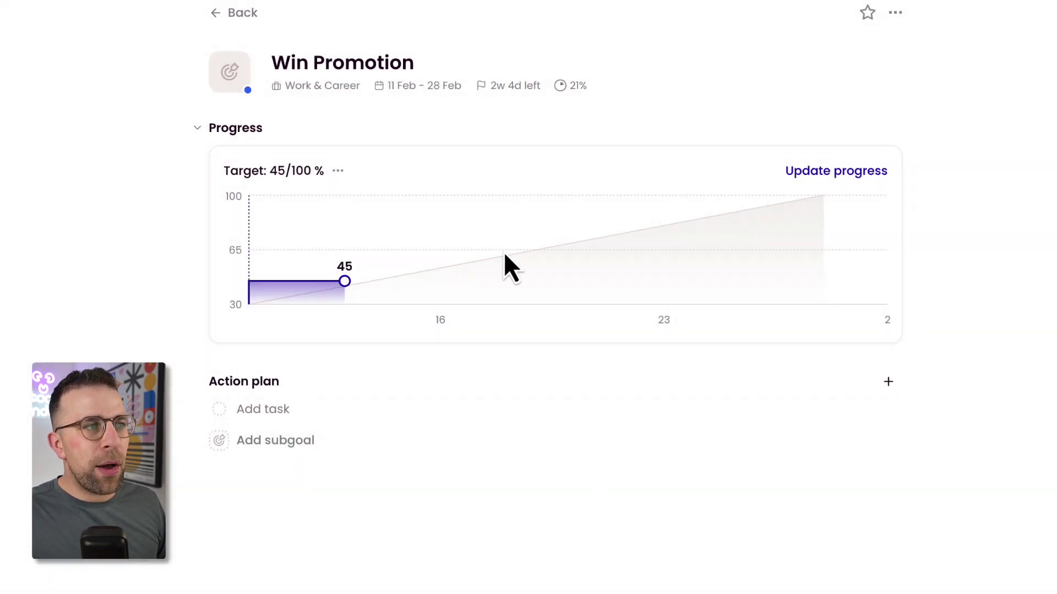
# Step: Add a 30% progress entry dated 11 February
pyautogui.click(792, 174)
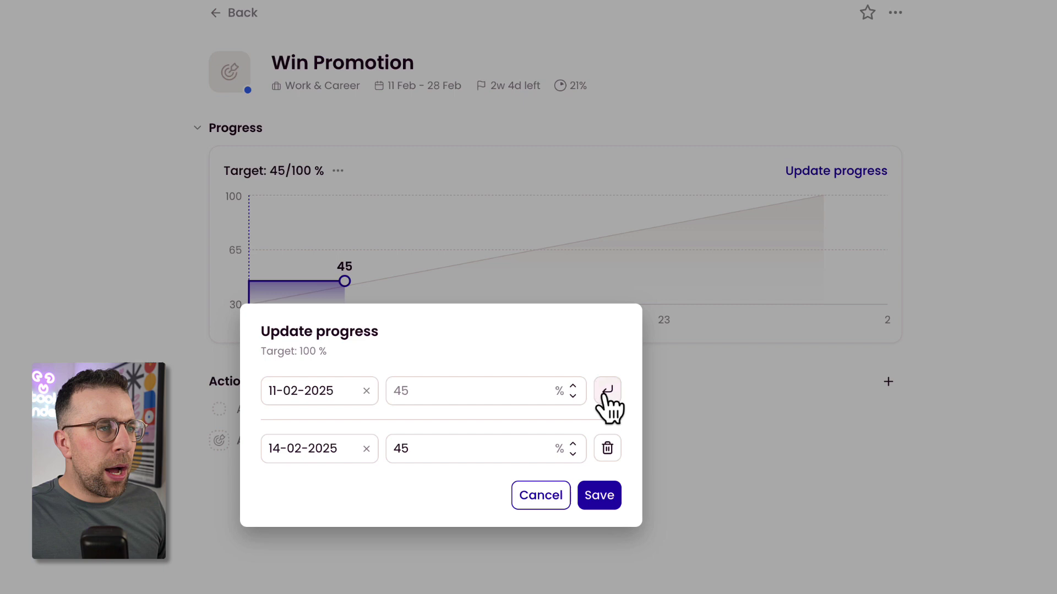
pyautogui.click(499, 388)
pyautogui.write('3')
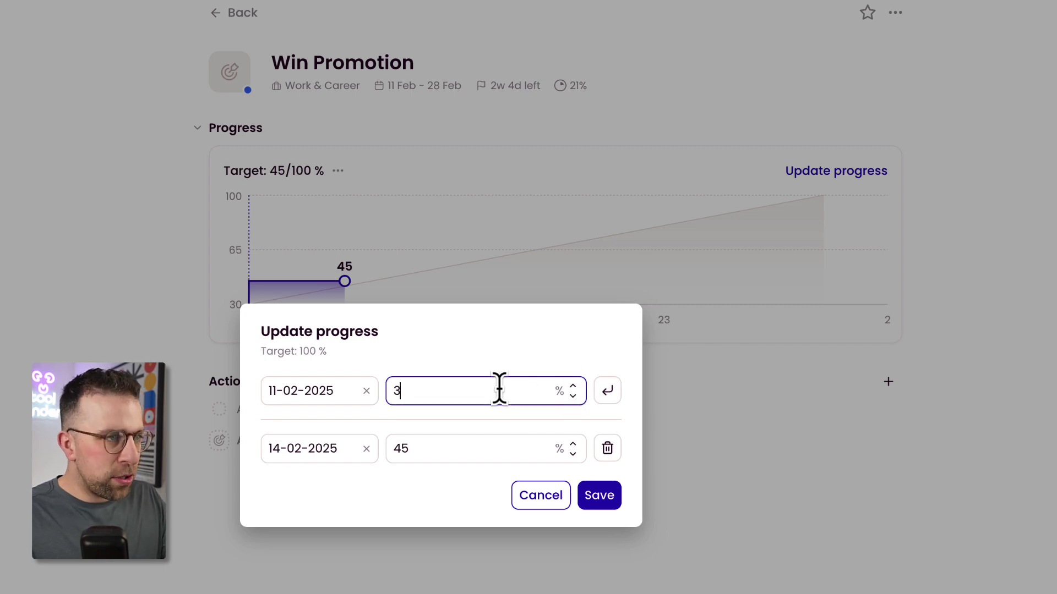
pyautogui.write('0')
pyautogui.click(606, 496)
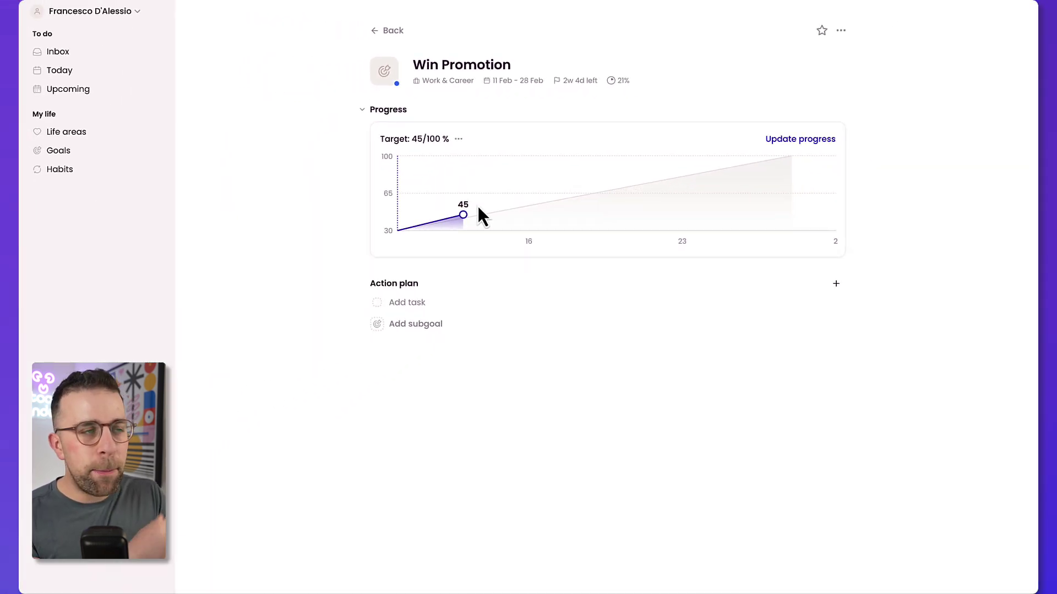
# Step: Start an action-plan task and a subgoal for Win Promotion, then cancel both
pyautogui.click(413, 303)
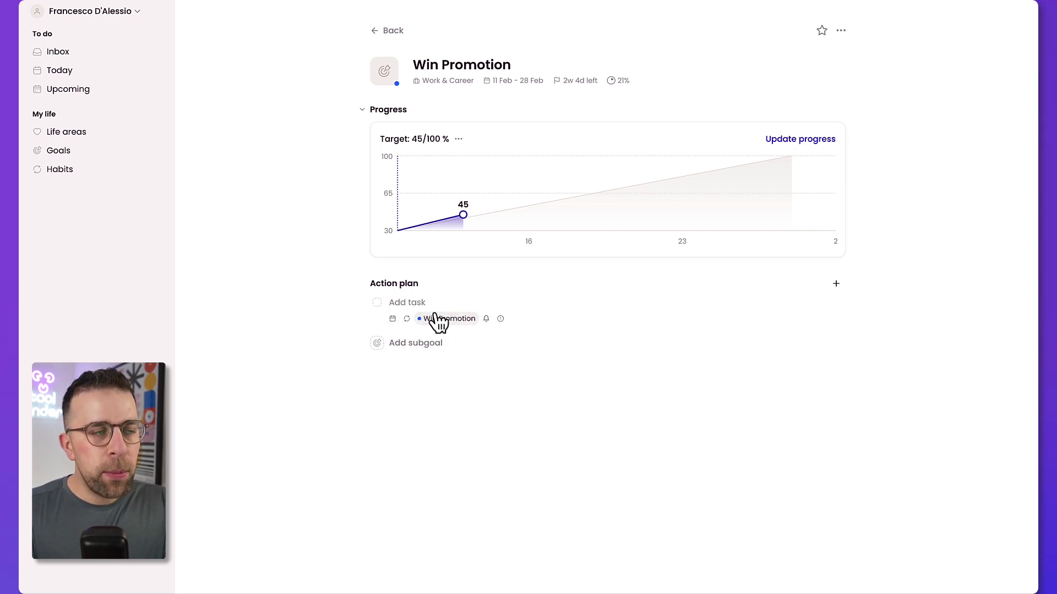
pyautogui.click(422, 344)
pyautogui.click(418, 330)
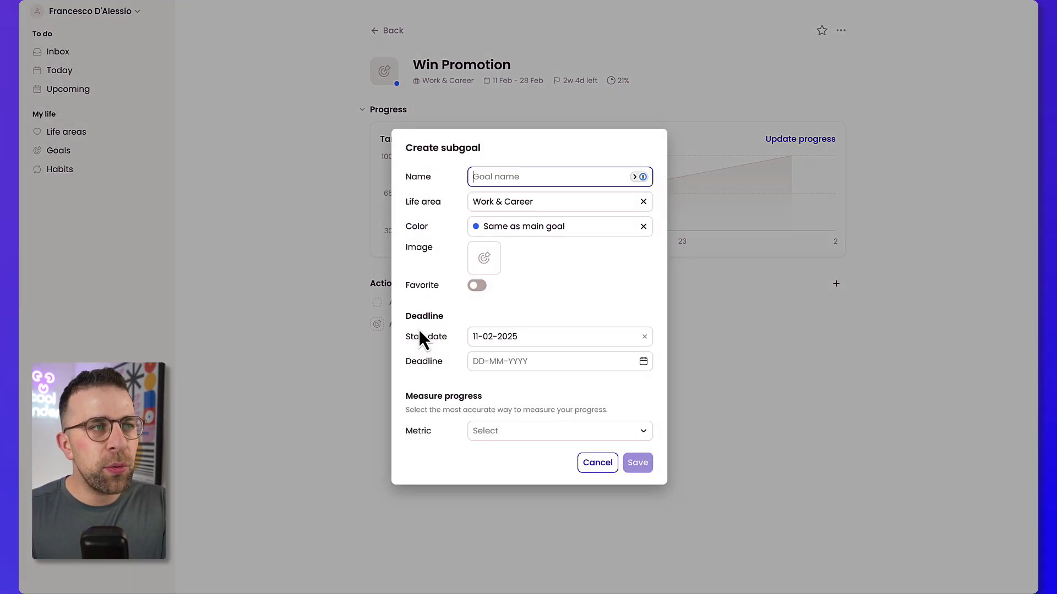
pyautogui.click(397, 327)
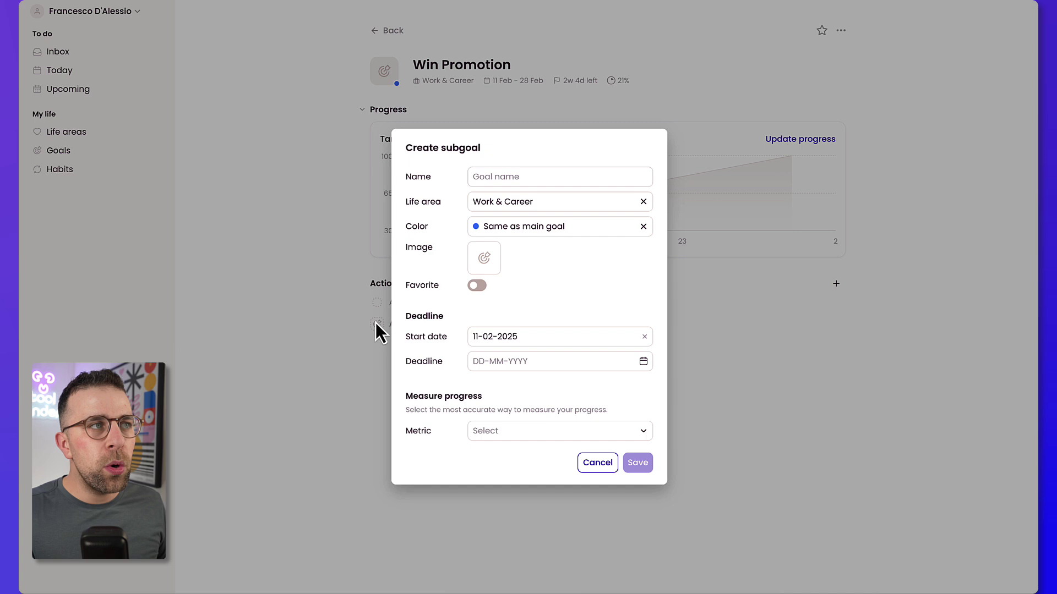
pyautogui.click(597, 464)
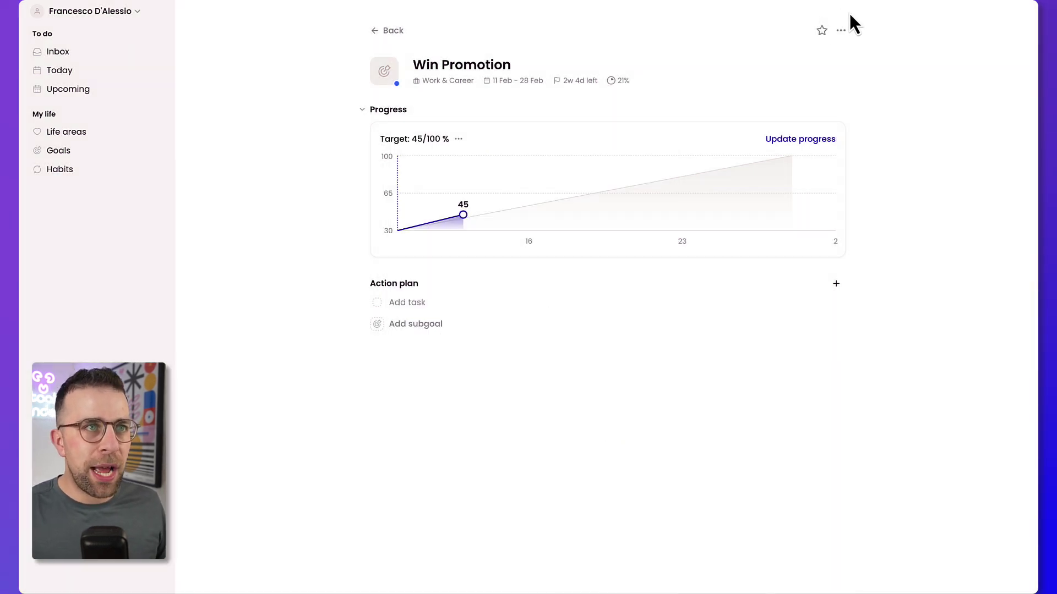
# Step: Star Win Promotion as a favourite and close its options menu unchanged
pyautogui.click(841, 30)
pyautogui.click(822, 32)
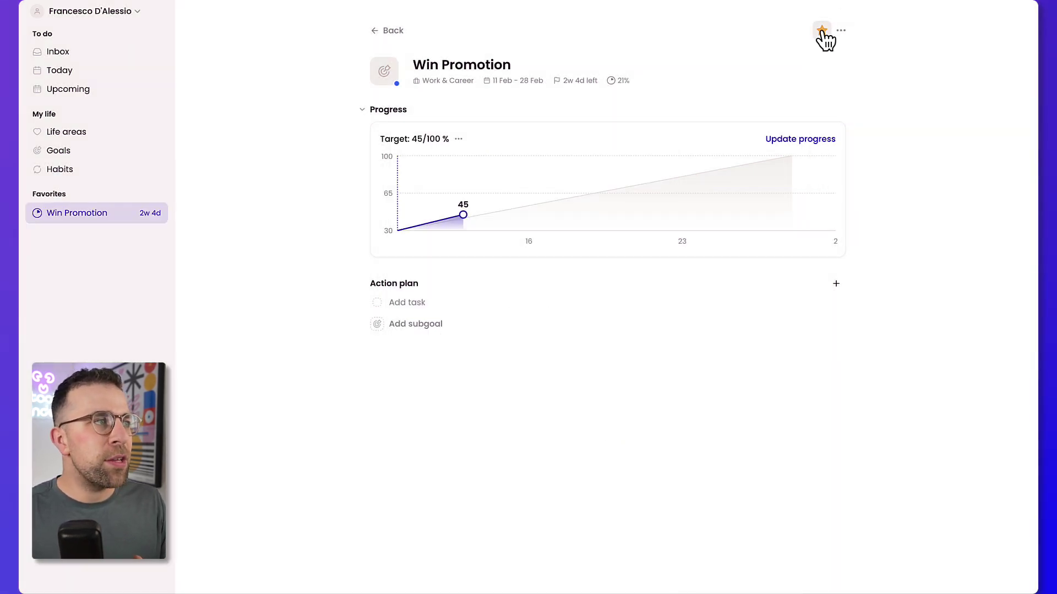
pyautogui.click(841, 31)
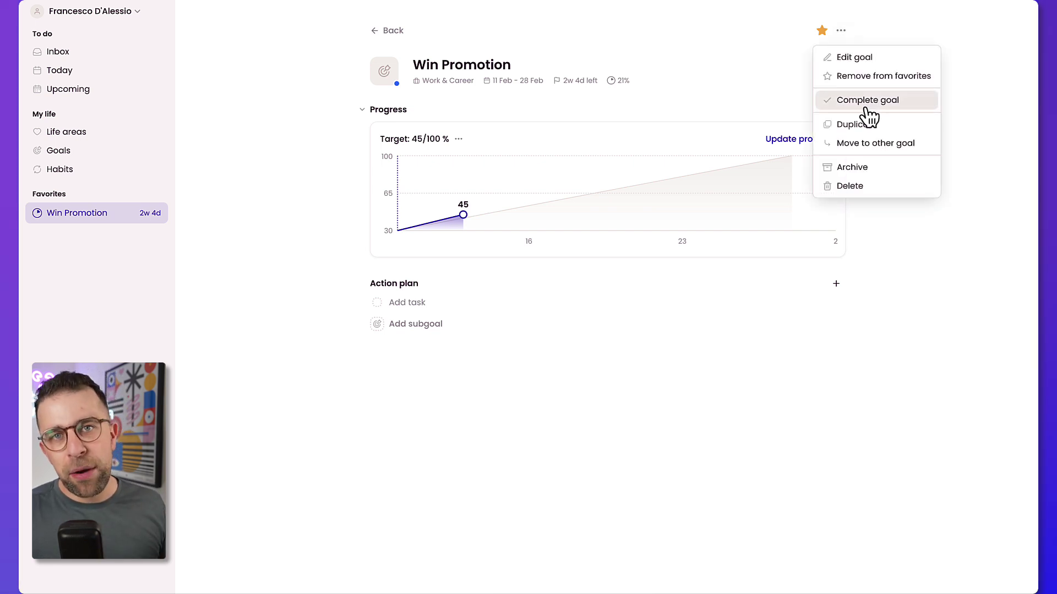
pyautogui.click(764, 365)
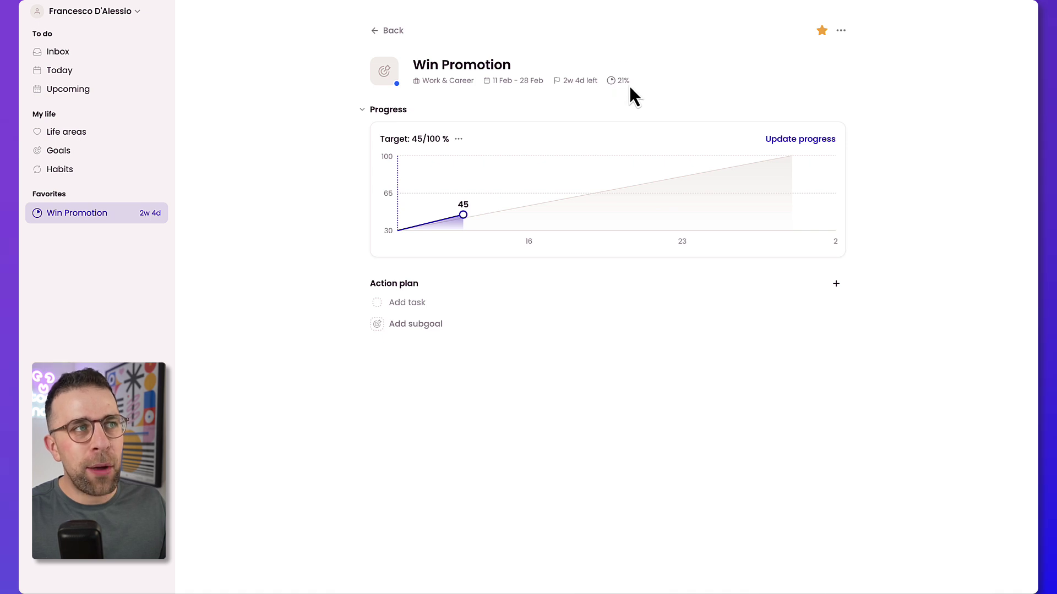
# Step: Switch among Work & Career's Vision, Goals and Tasks tabs, ending on the Vision
pyautogui.click(371, 34)
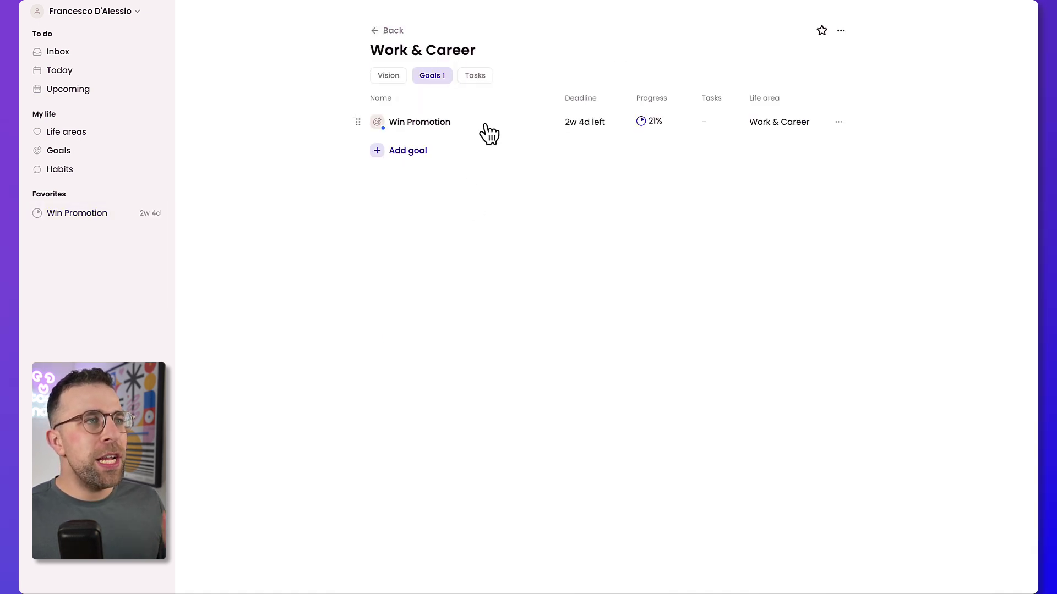
pyautogui.click(396, 79)
pyautogui.click(434, 81)
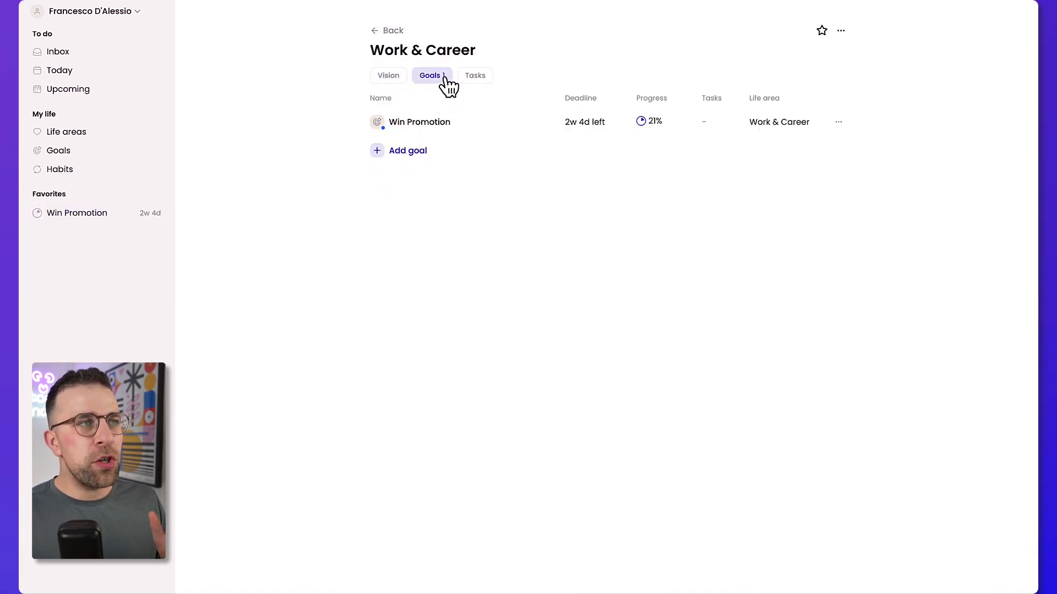
pyautogui.click(477, 80)
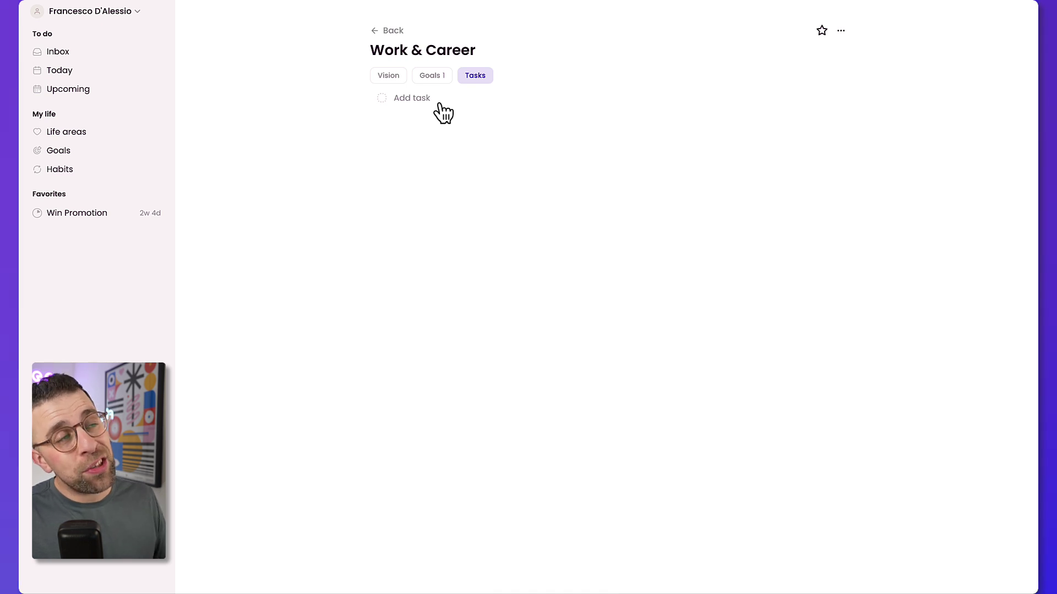
pyautogui.click(435, 78)
pyautogui.moveTo(419, 121)
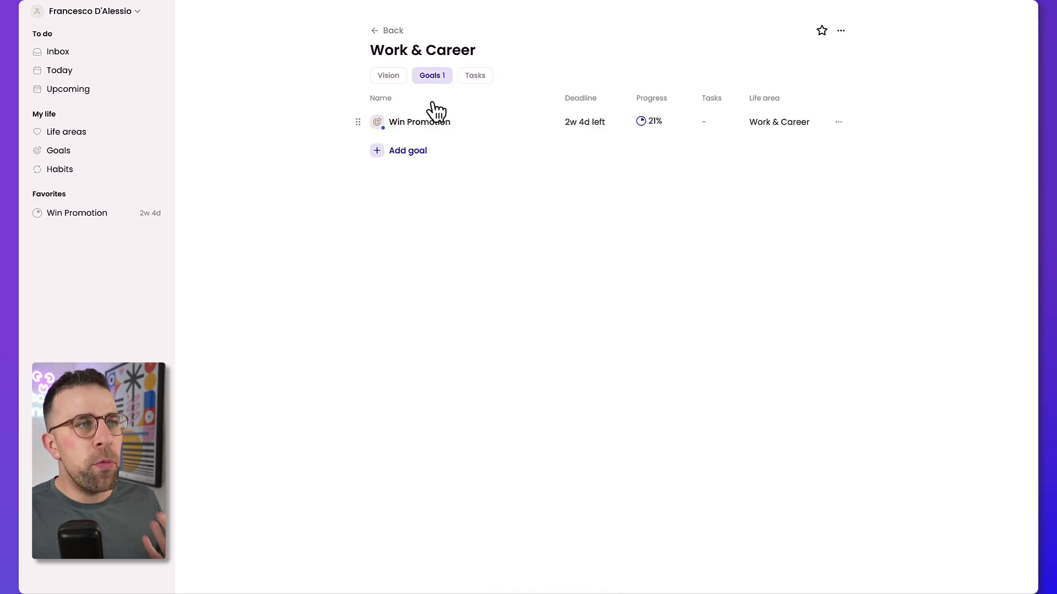
pyautogui.click(397, 76)
pyautogui.click(434, 76)
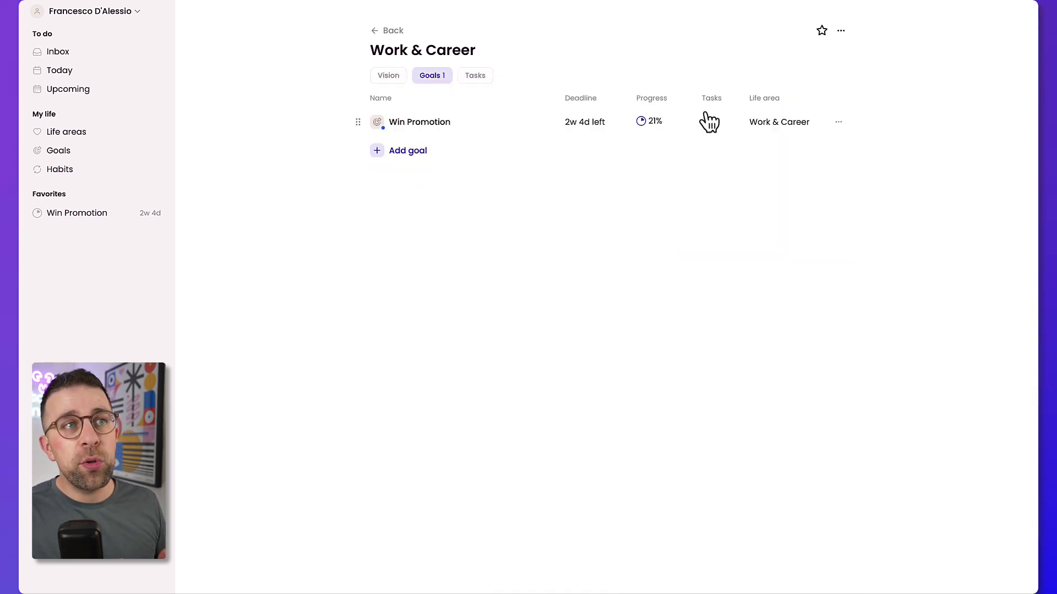
pyautogui.click(386, 76)
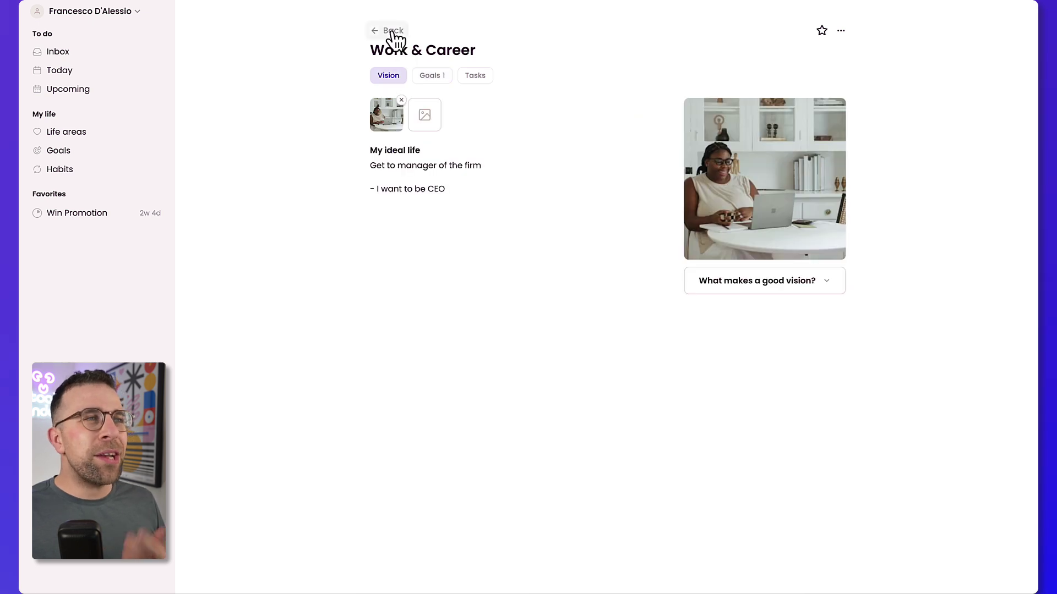
# Step: Browse between the life areas list and Work & Career's options, goals and tasks
pyautogui.click(390, 30)
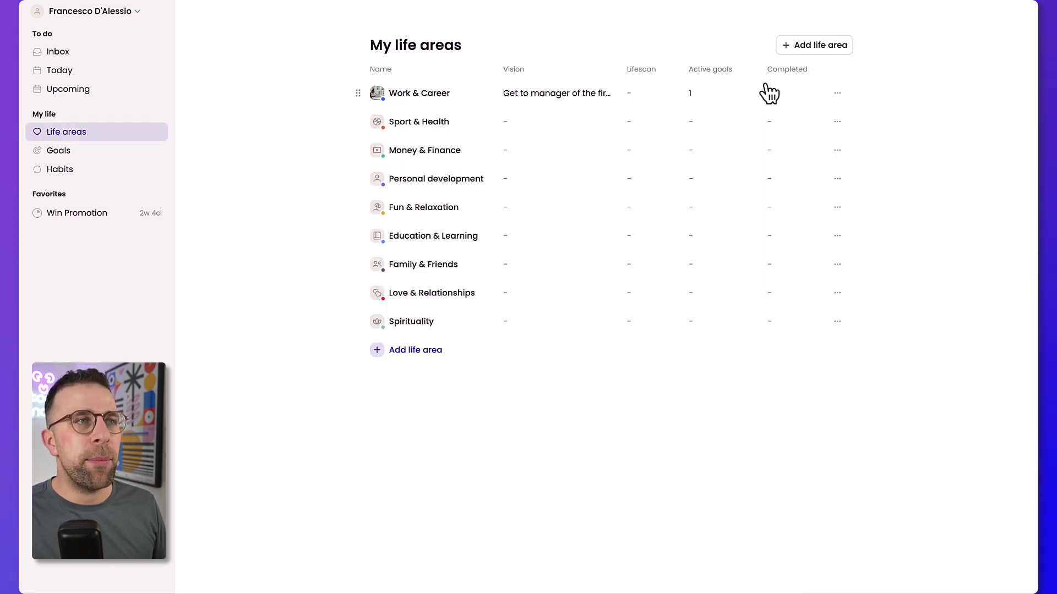
pyautogui.click(636, 100)
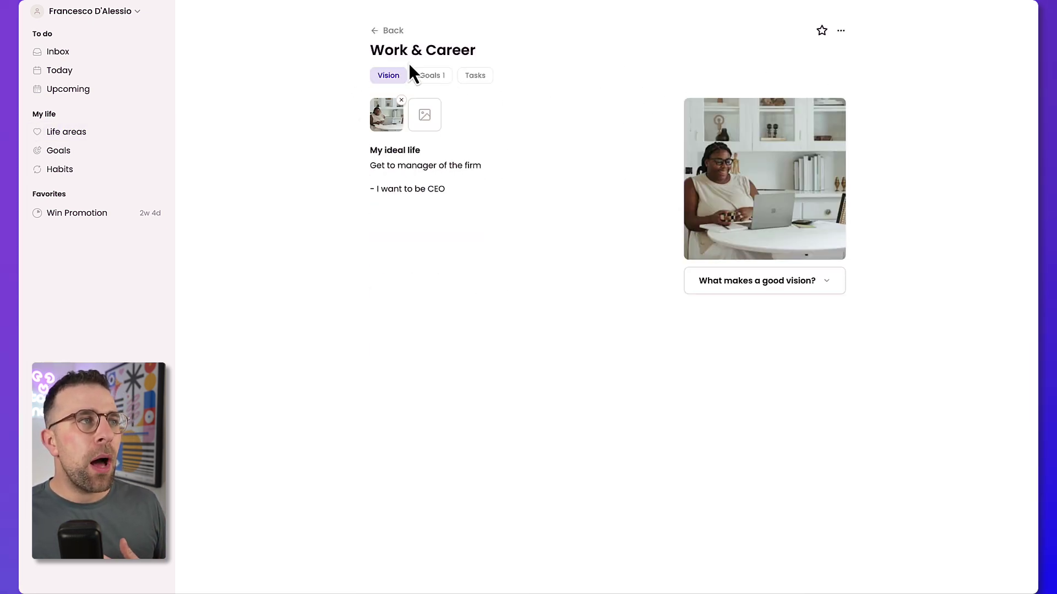
pyautogui.click(389, 31)
pyautogui.click(840, 94)
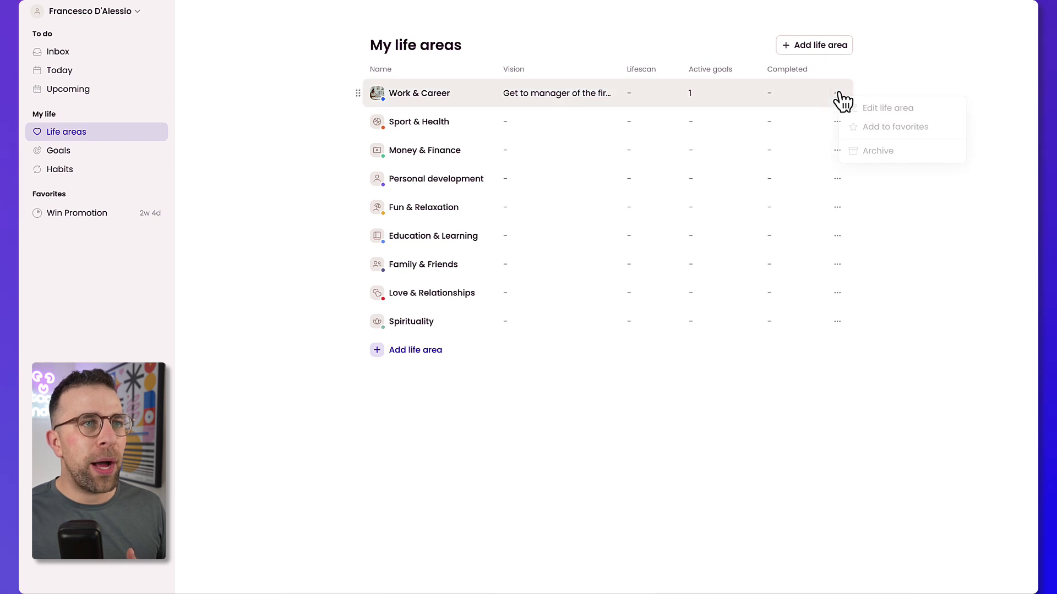
pyautogui.click(637, 99)
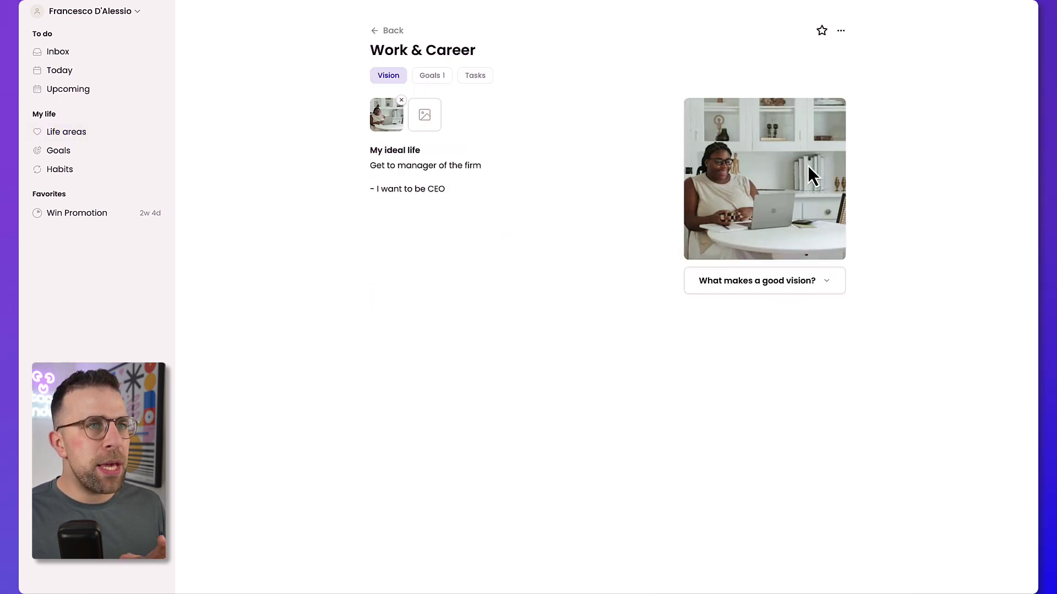
pyautogui.click(842, 32)
pyautogui.click(527, 106)
pyautogui.click(432, 75)
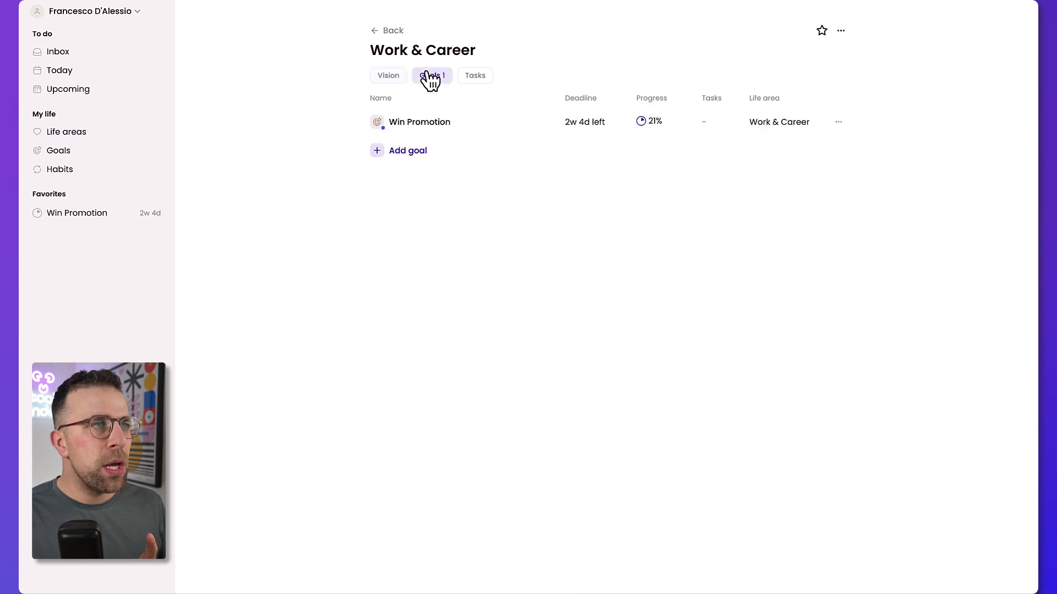
pyautogui.click(474, 75)
pyautogui.click(389, 31)
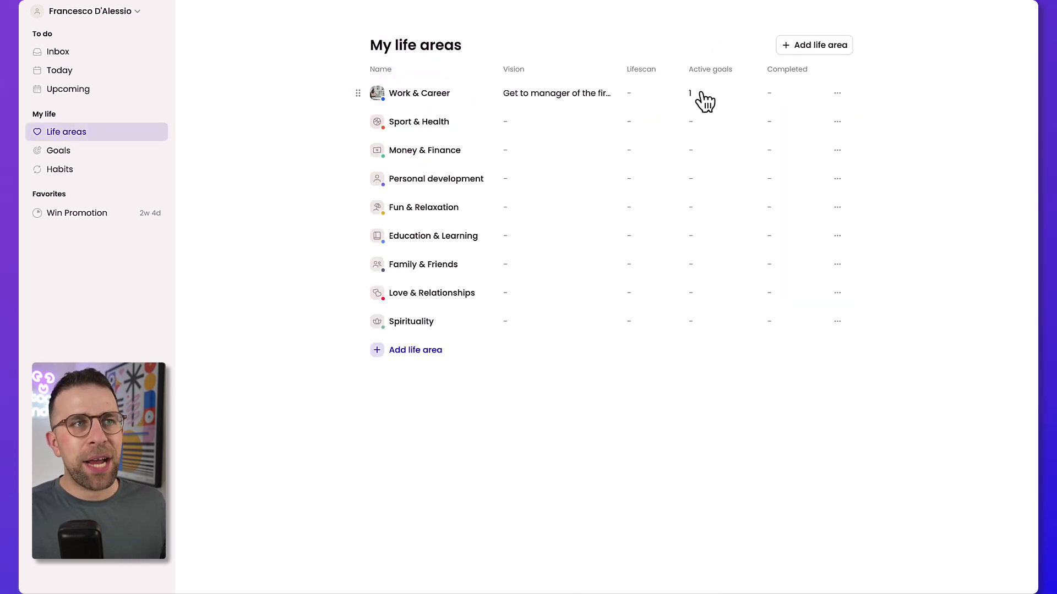
# Step: Sort life areas by completed goals, abandon a new life area, and open My goals
pyautogui.click(778, 81)
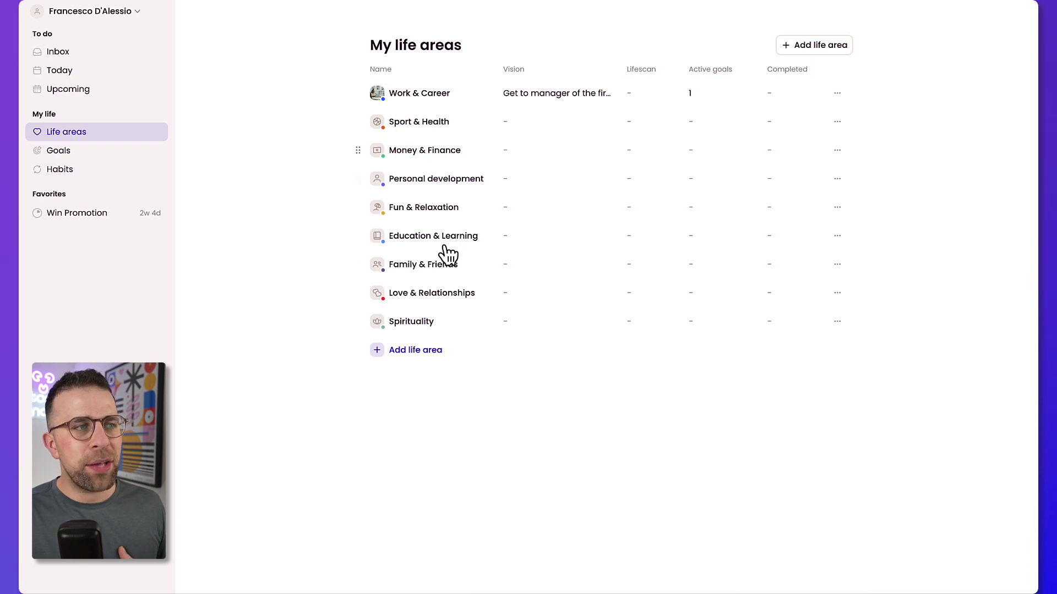
pyautogui.click(415, 350)
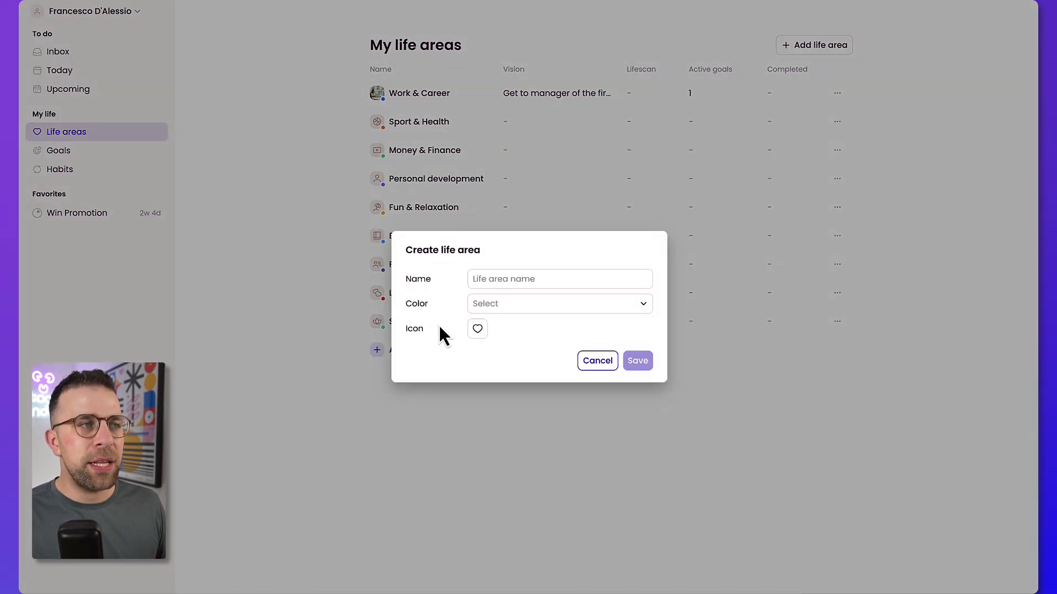
pyautogui.click(600, 361)
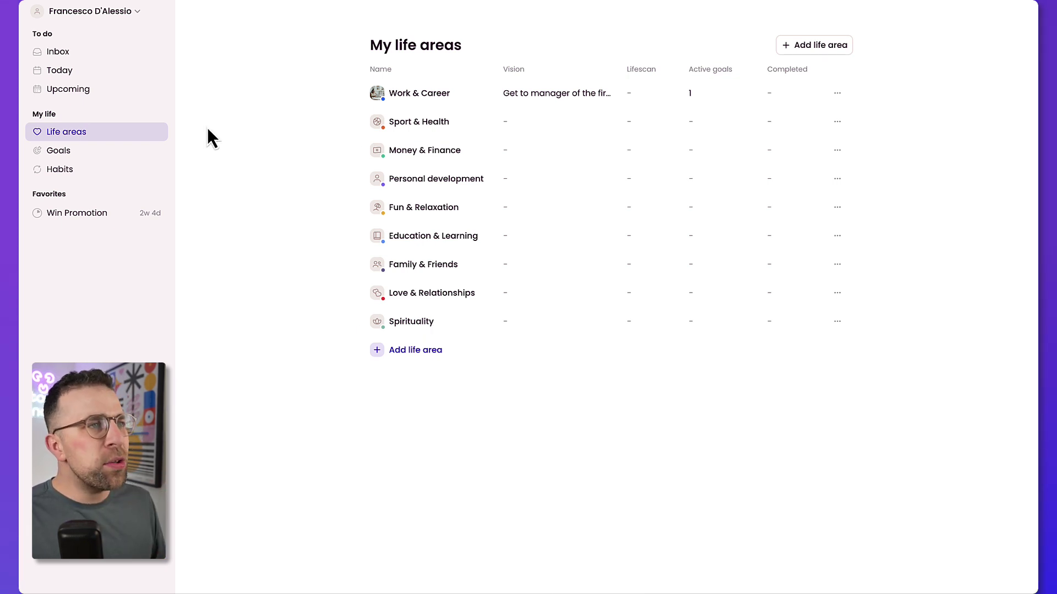
pyautogui.click(112, 152)
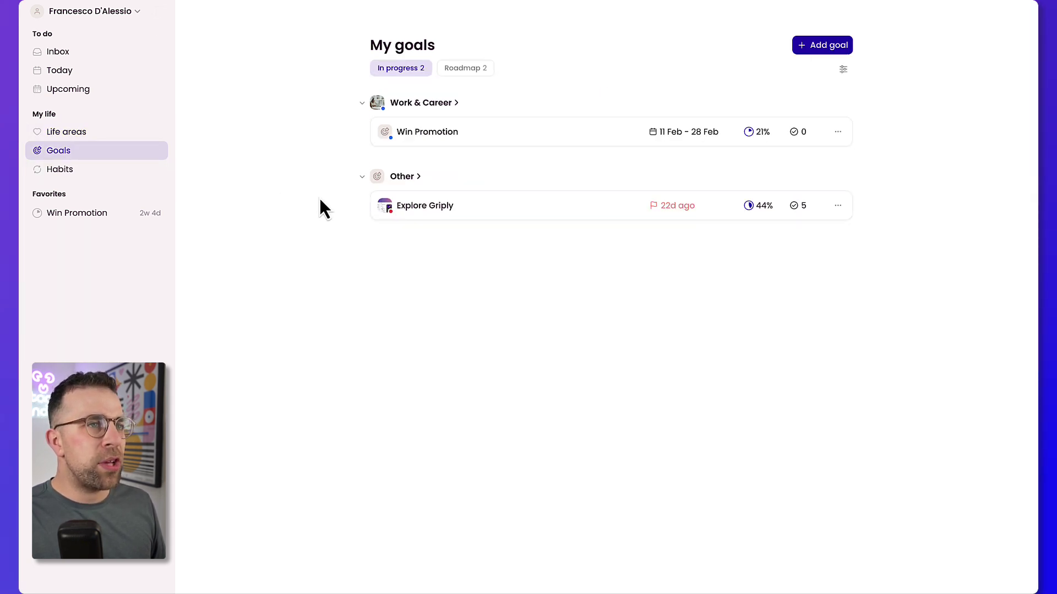
# Step: Start a Meditate habit repeating on Mondays, Wednesdays, Fridays and Sundays
pyautogui.click(124, 172)
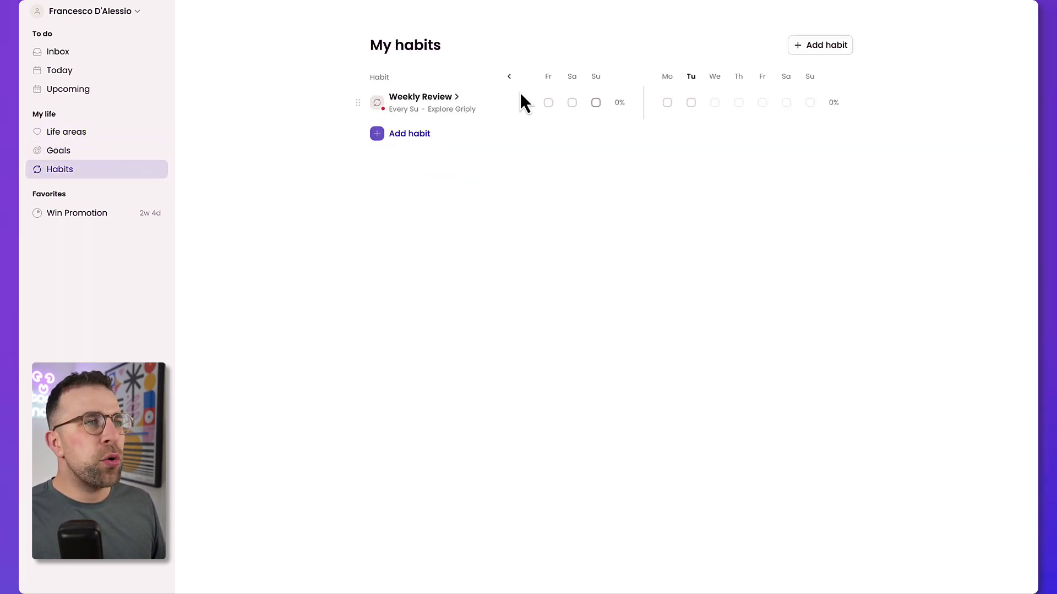
pyautogui.click(404, 134)
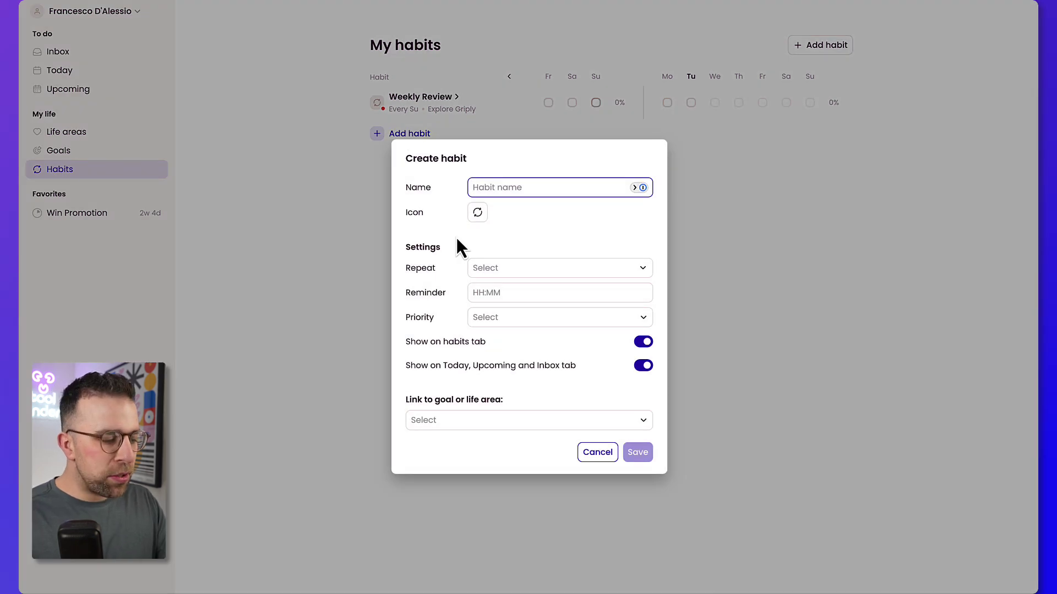
pyautogui.write('Meditate')
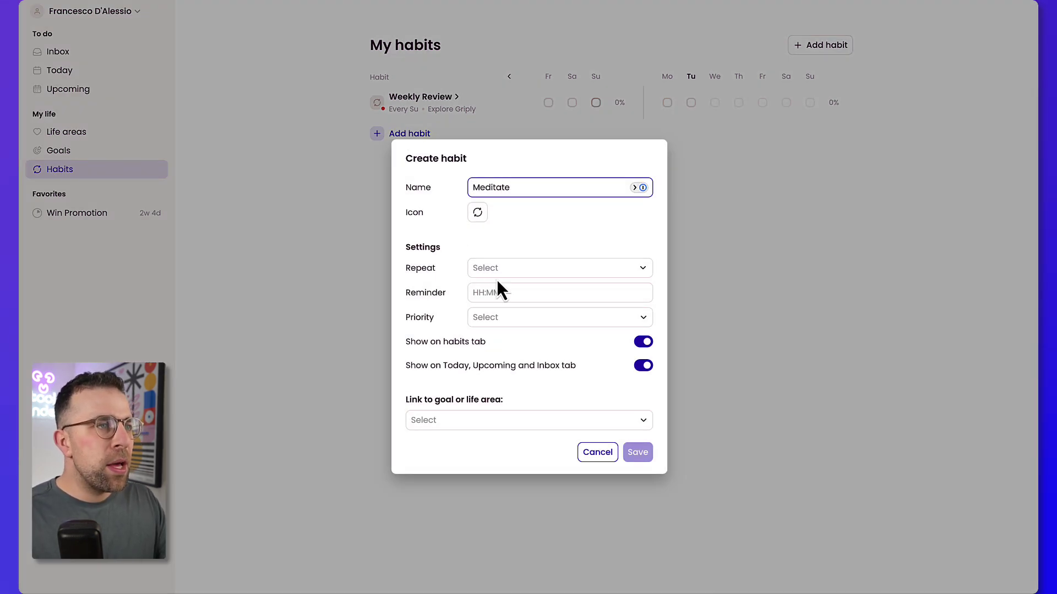
pyautogui.click(497, 273)
pyautogui.click(521, 336)
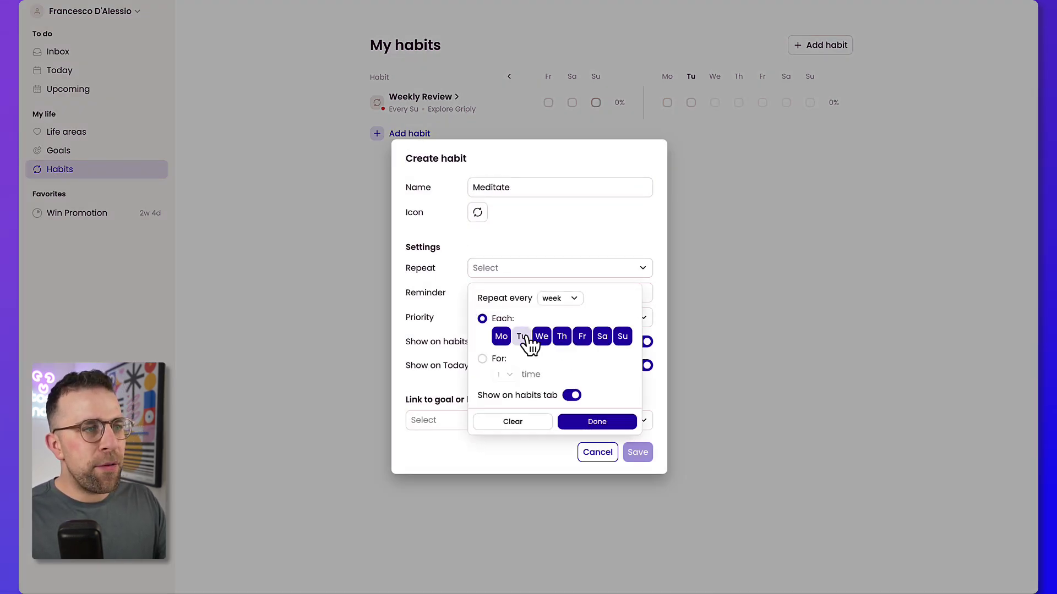
pyautogui.click(562, 338)
pyautogui.click(602, 337)
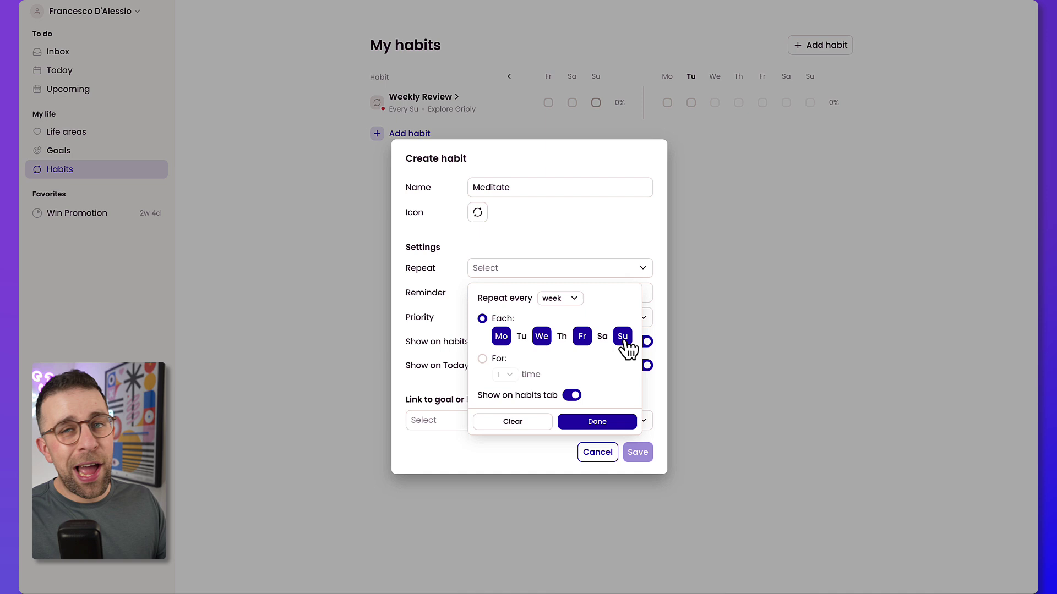
pyautogui.click(585, 425)
# Step: Give Meditate medium priority, save it, and tick it off for Friday
pyautogui.click(508, 295)
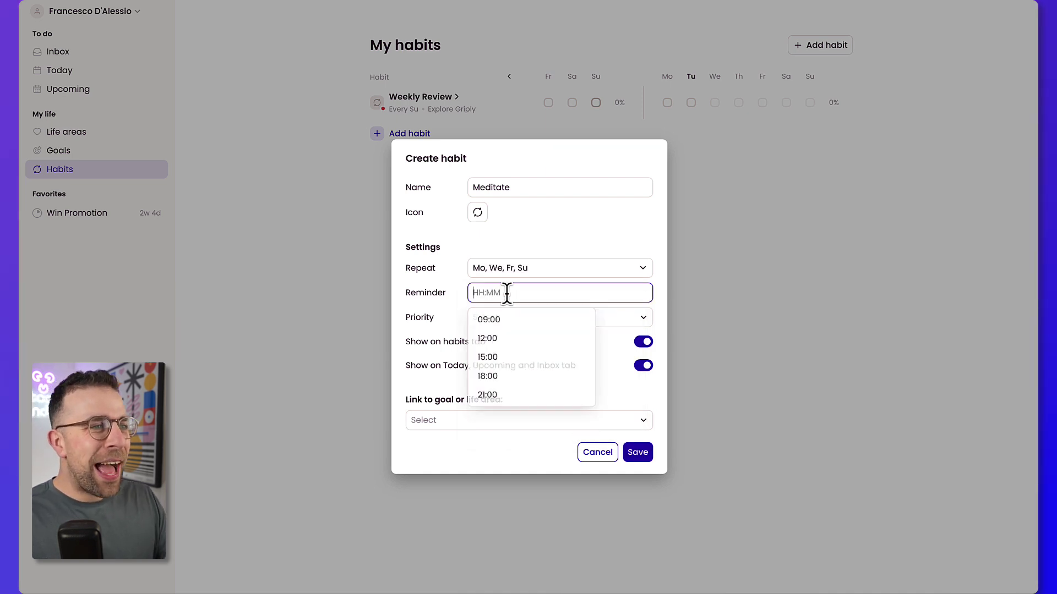
pyautogui.click(629, 324)
pyautogui.click(559, 381)
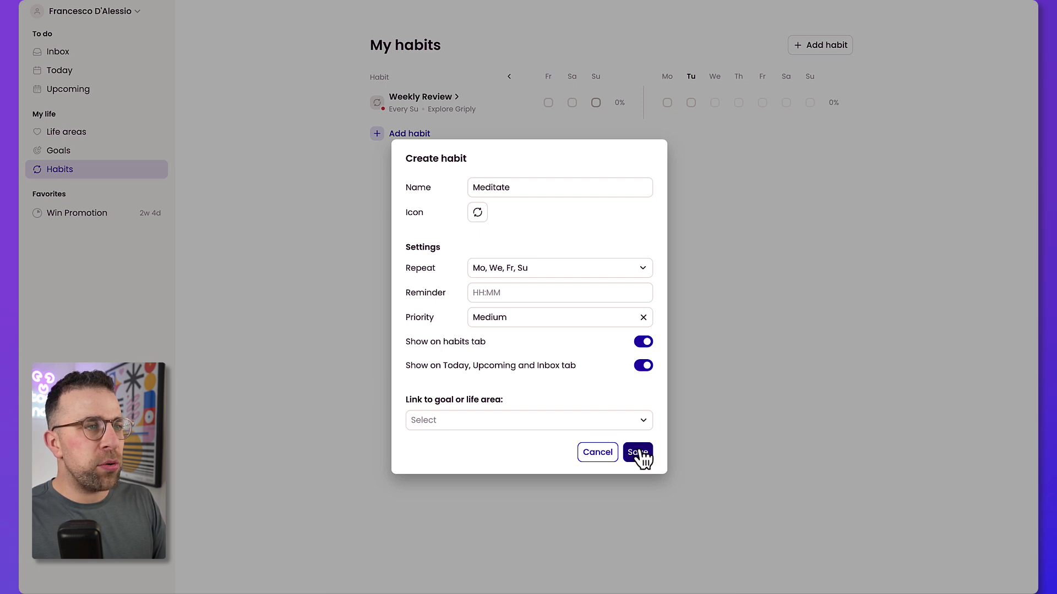
pyautogui.click(641, 455)
pyautogui.click(549, 135)
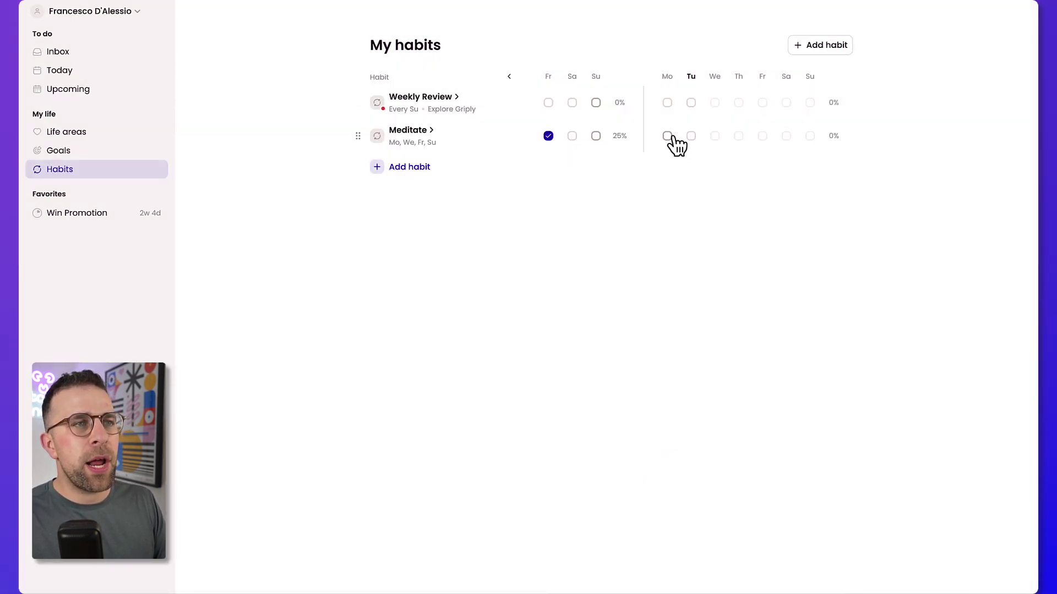
# Step: Tick Meditate as done for Tuesday, then open and cancel its Edit dialog unchanged
pyautogui.click(691, 136)
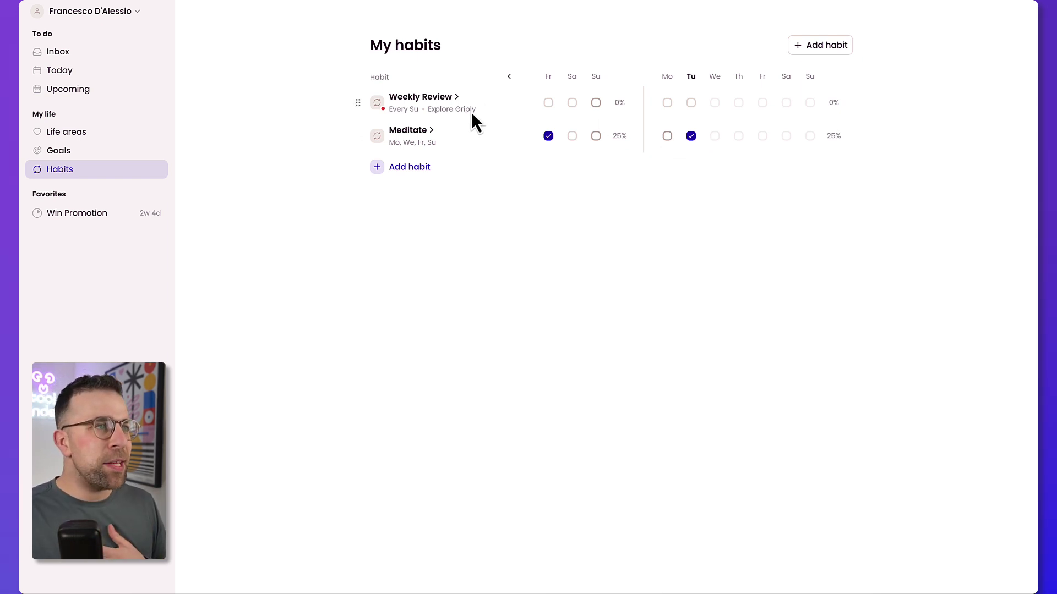
pyautogui.click(434, 134)
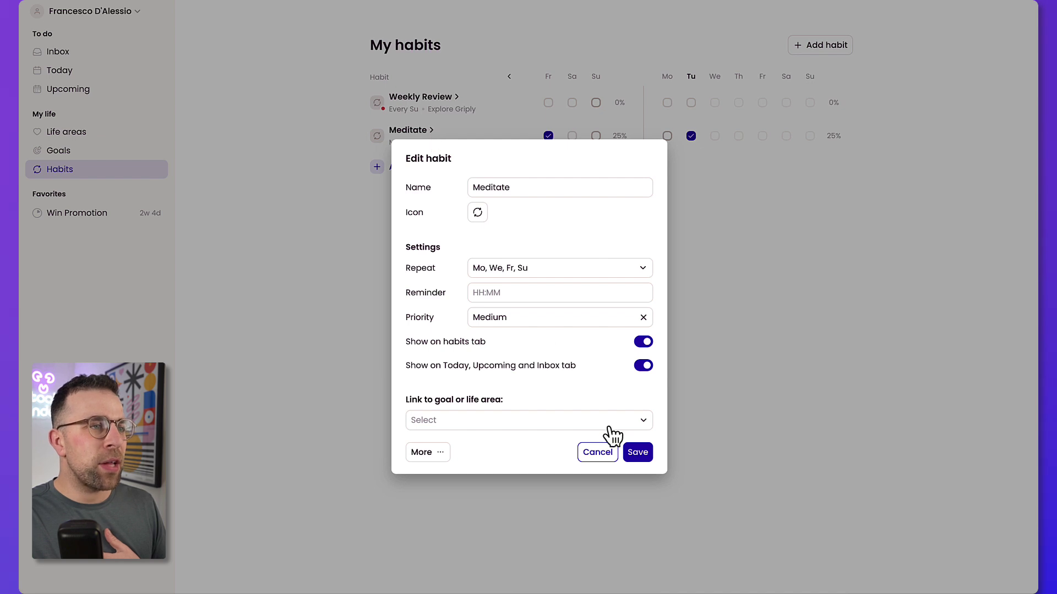
pyautogui.click(599, 454)
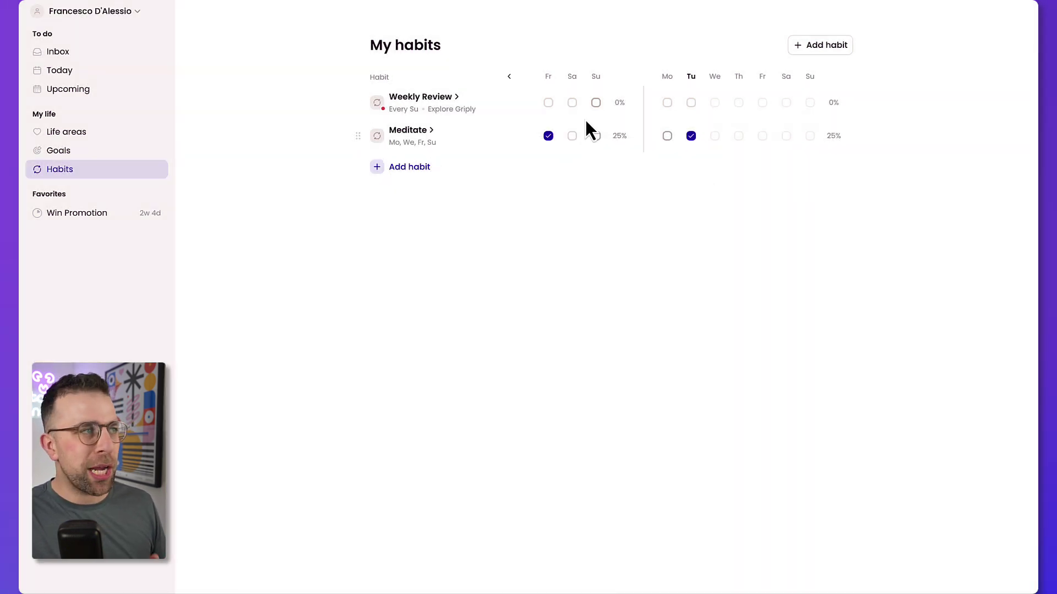
pyautogui.moveTo(58, 150)
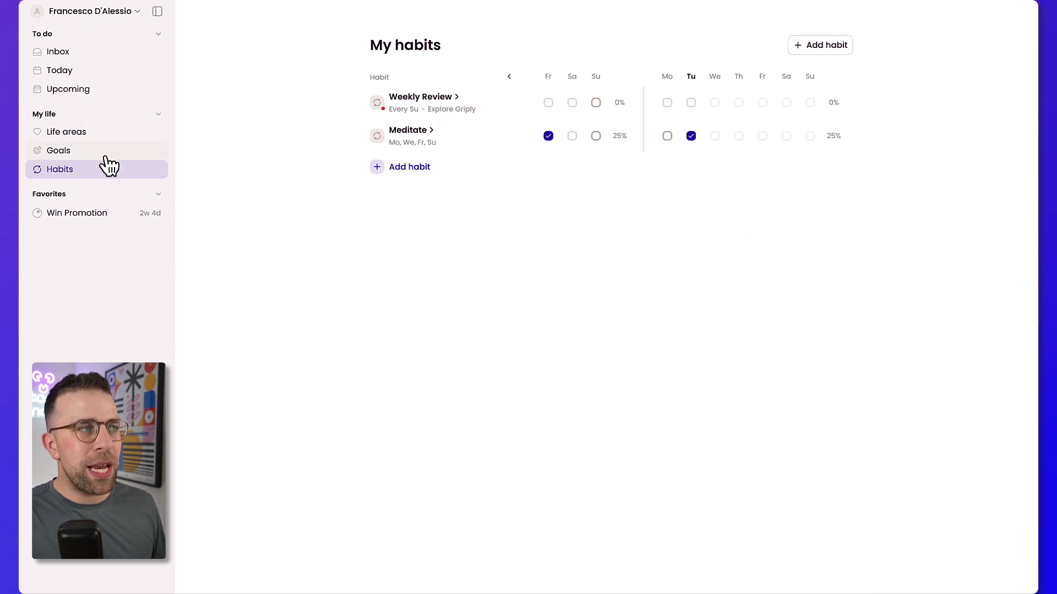
# Step: Revisit the Win Promotion goal and Inbox, then review the account settings unchanged
pyautogui.click(106, 154)
pyautogui.click(534, 134)
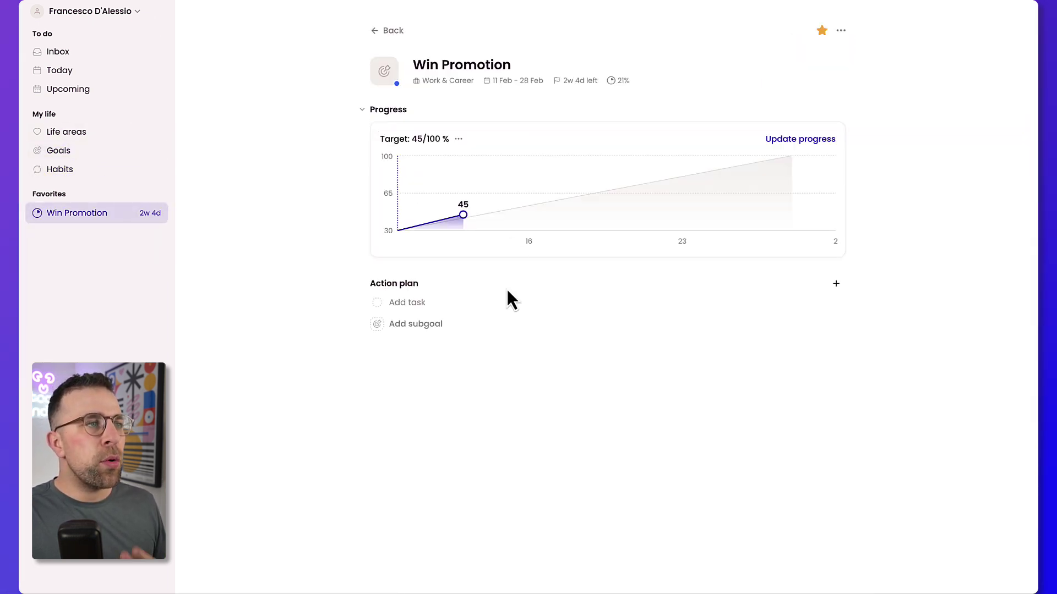
pyautogui.click(75, 54)
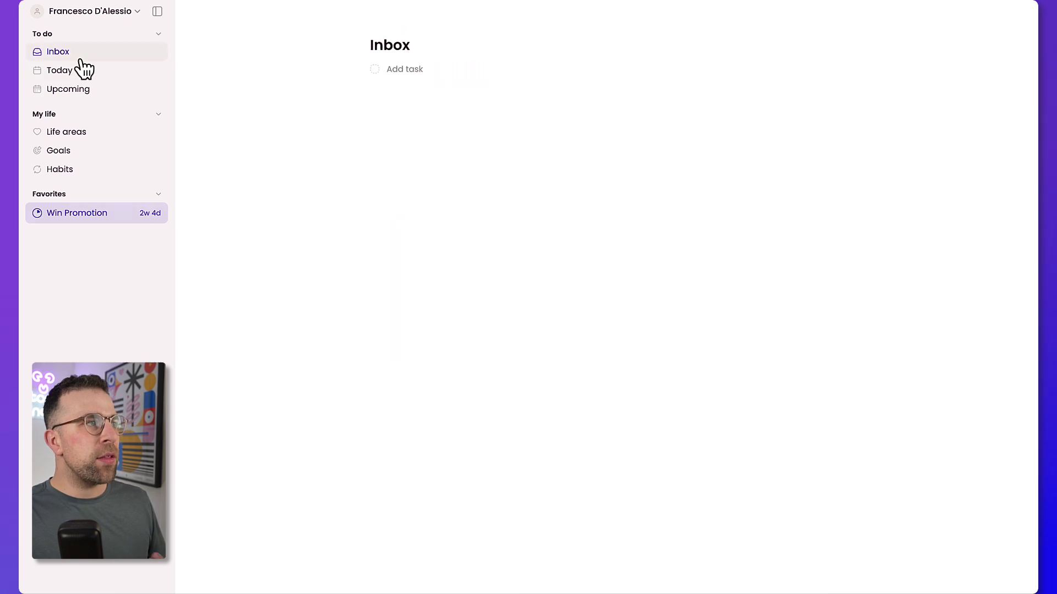
pyautogui.click(115, 12)
pyautogui.click(121, 45)
pyautogui.scroll(-1, 556, 199)
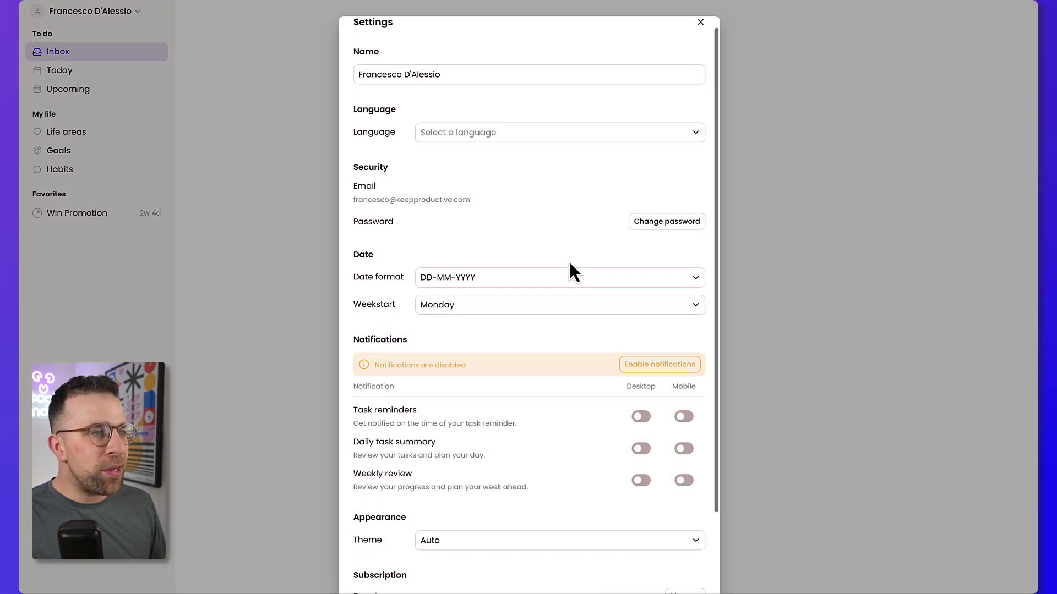
pyautogui.scroll(-3, 569, 261)
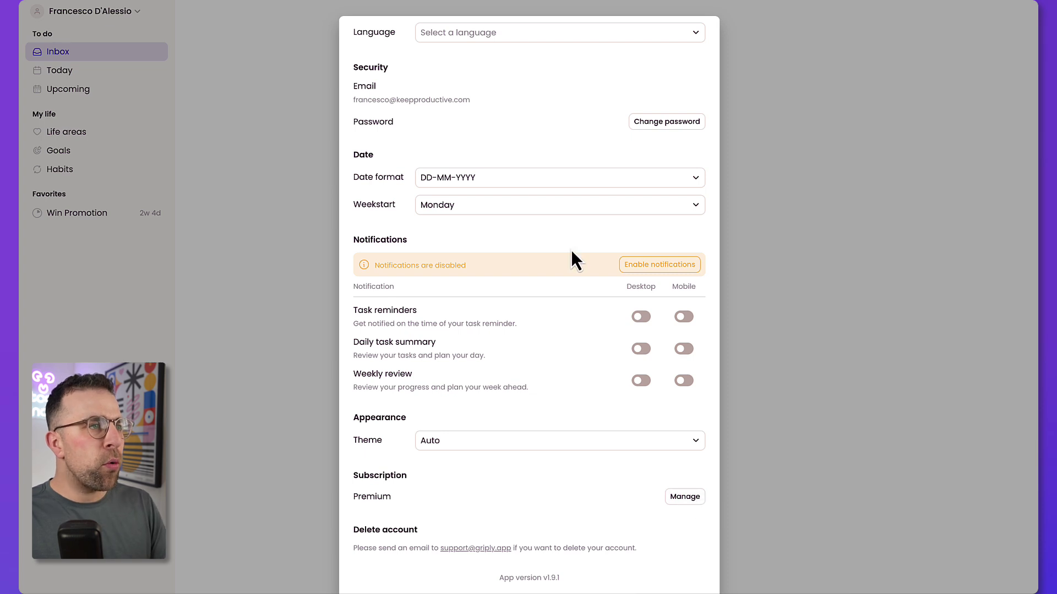
pyautogui.scroll(3, 564, 235)
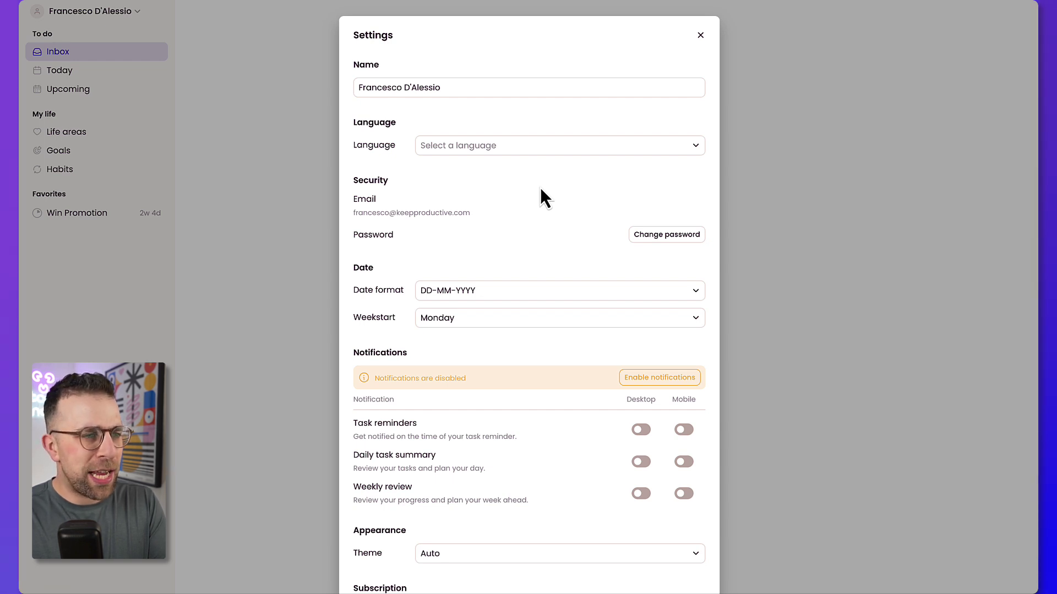
pyautogui.scroll(-3, 537, 247)
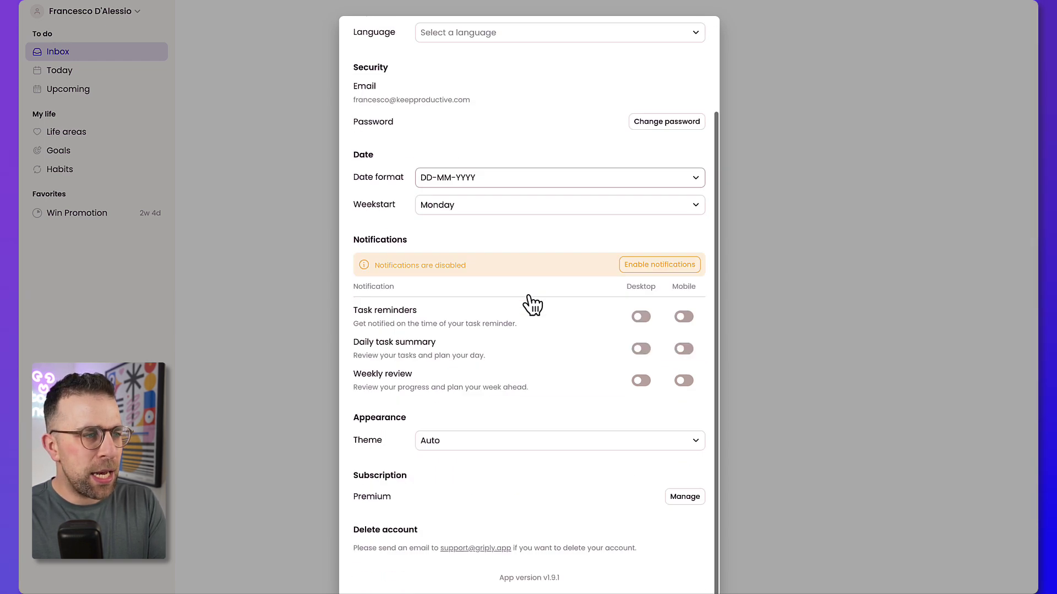
pyautogui.click(787, 273)
pyautogui.click(99, 217)
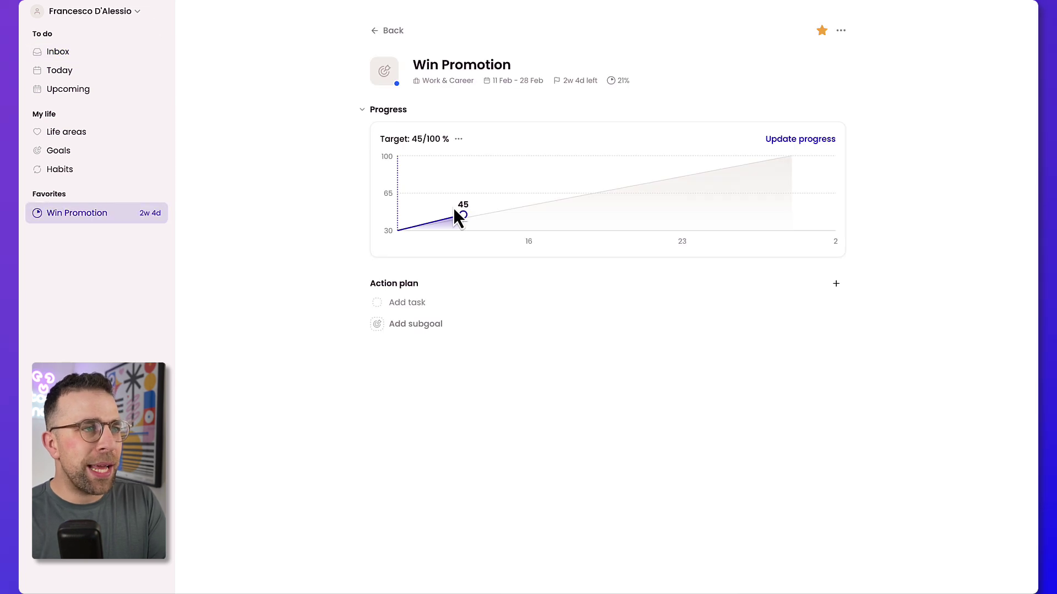